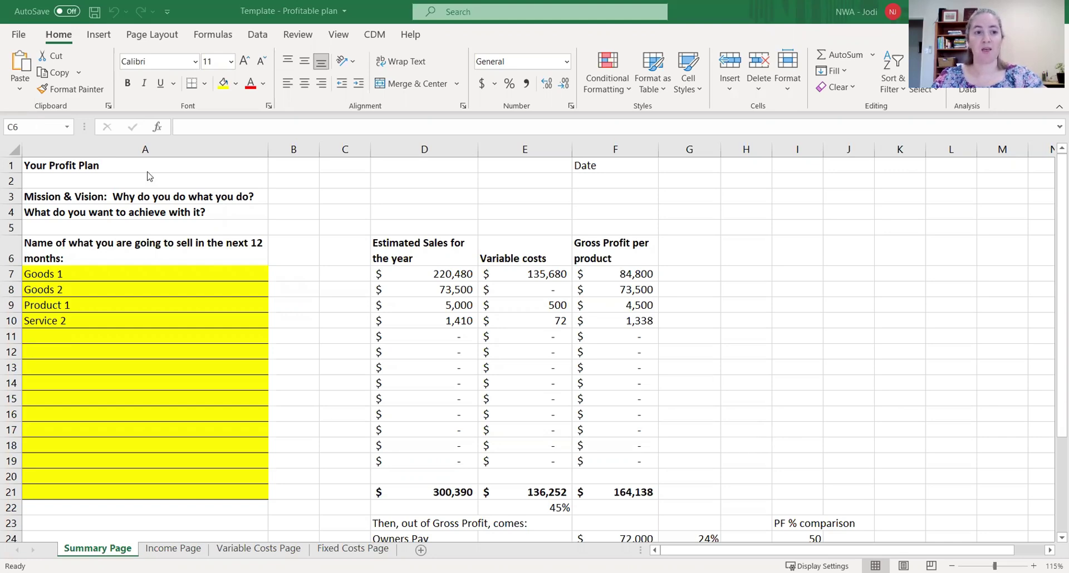
- Enter 'Help people' in D3 as the answer to the Mission & Vision question
left_click(676, 171)
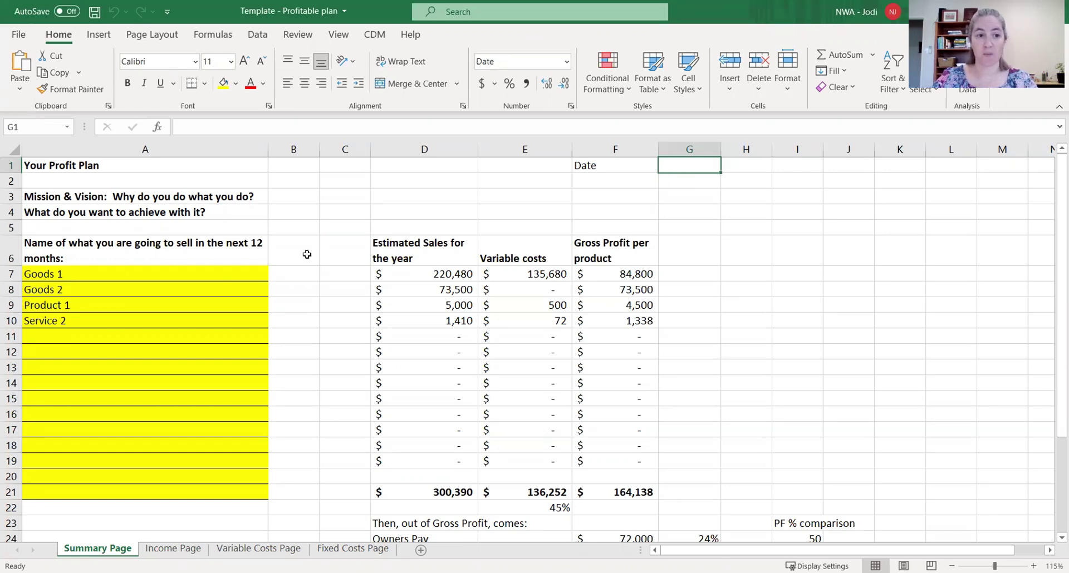
left_click(117, 202)
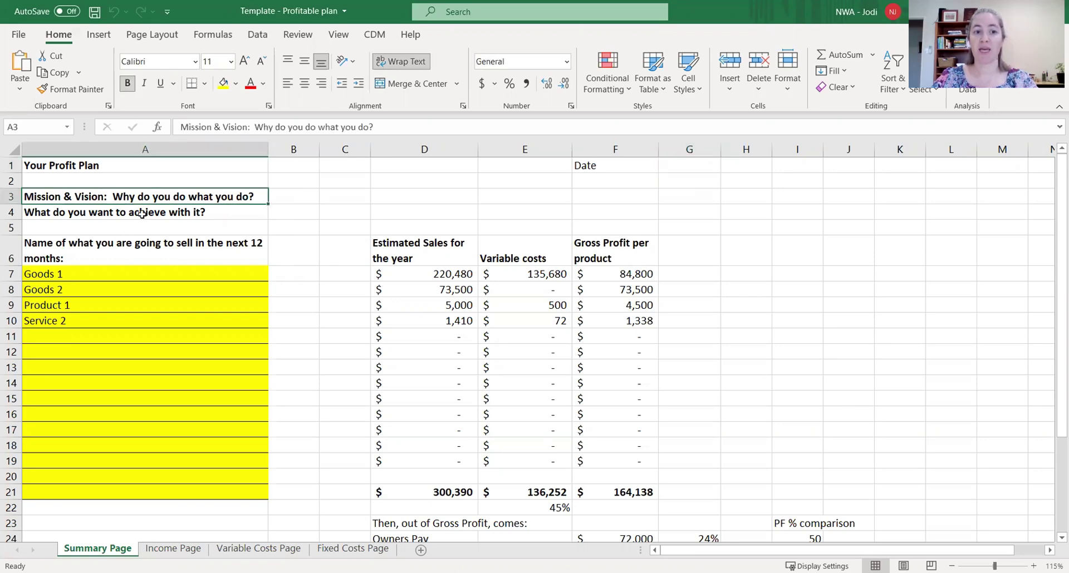
left_click(140, 214)
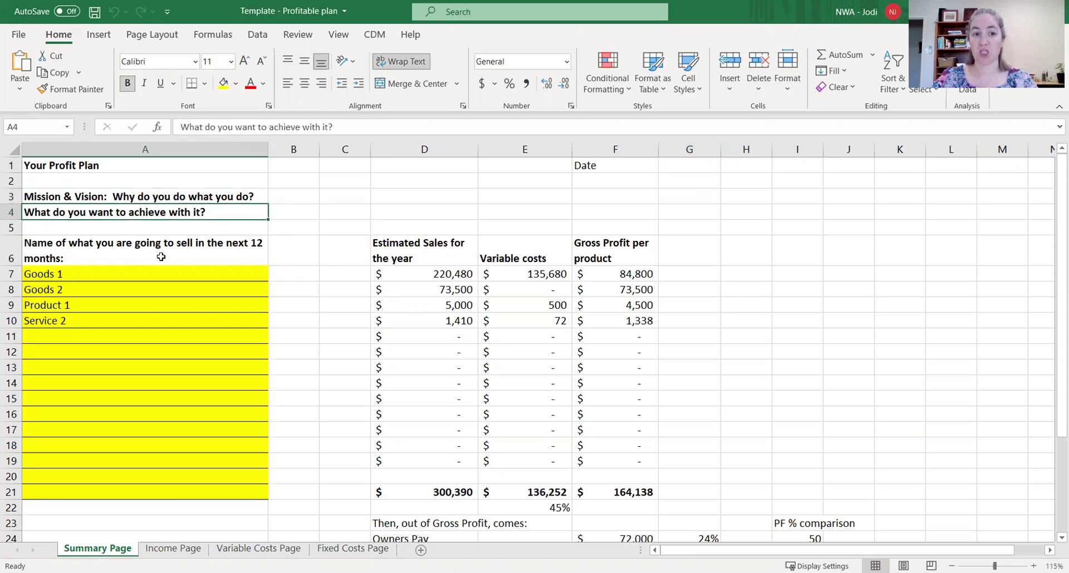
left_click(252, 196)
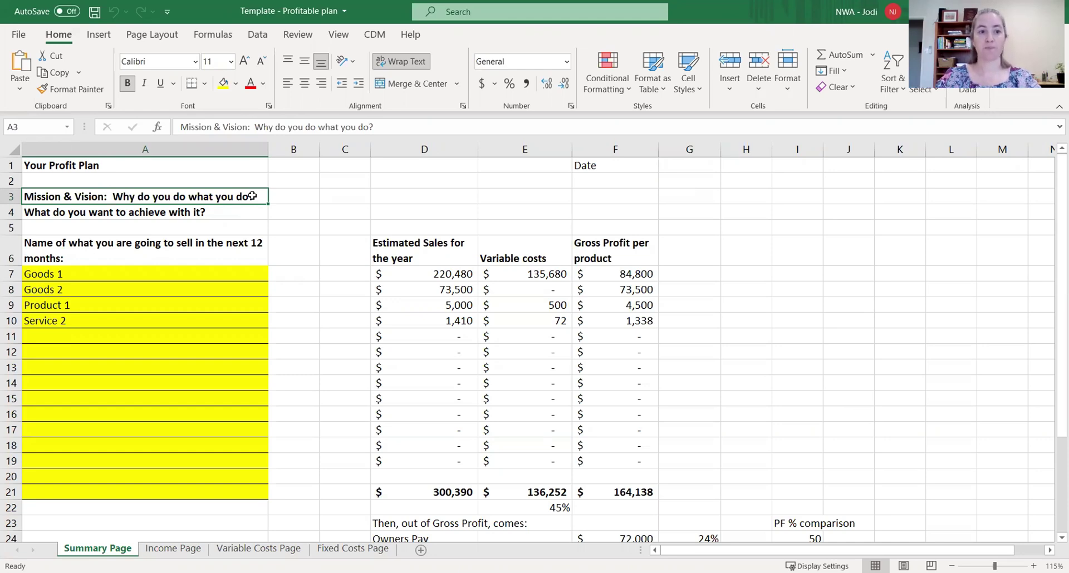
left_click(334, 201)
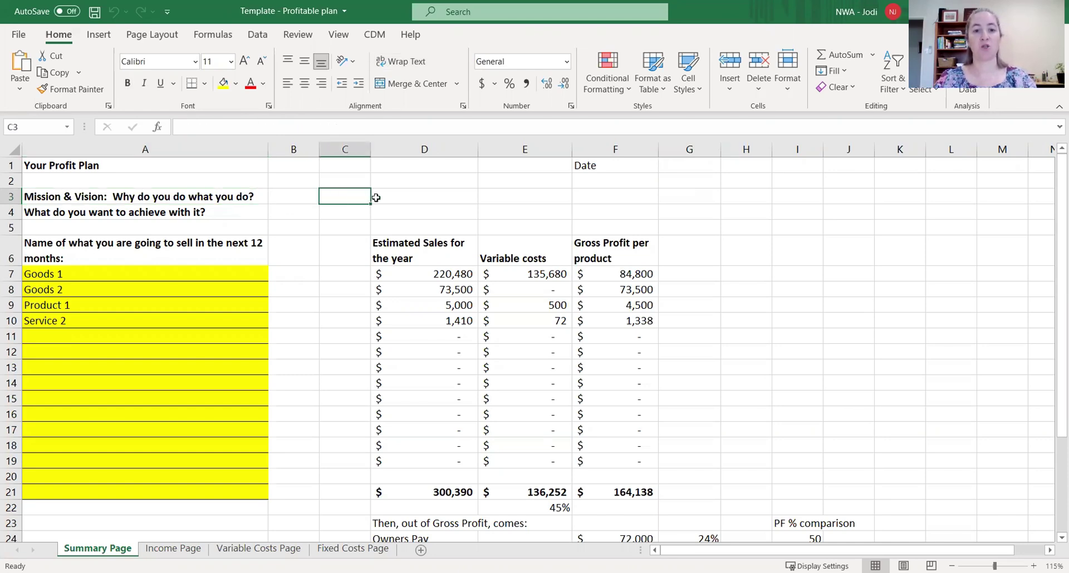
left_click(376, 198)
type("Help ")
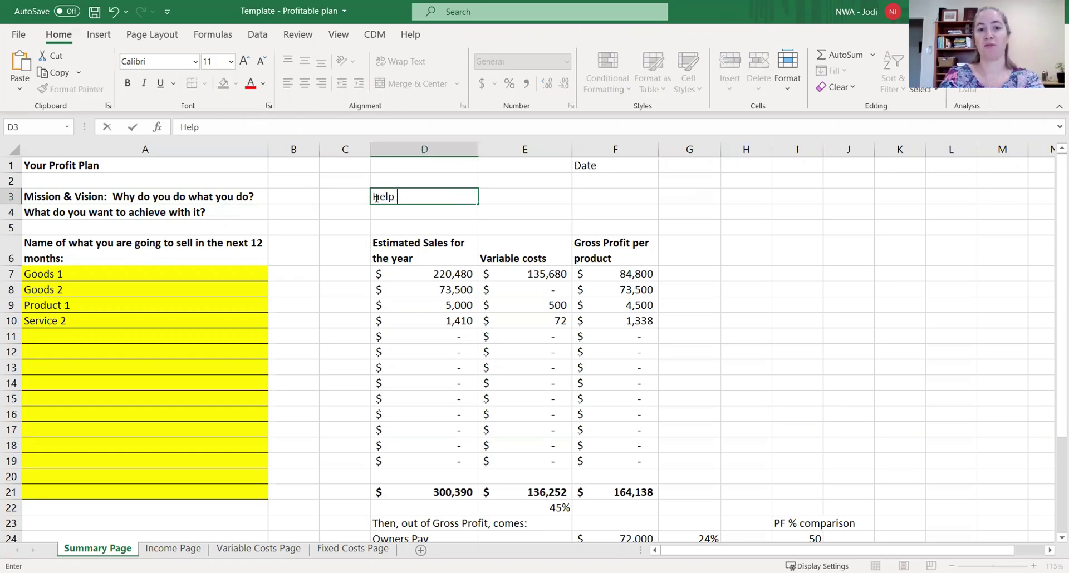
type("people")
key("Return")
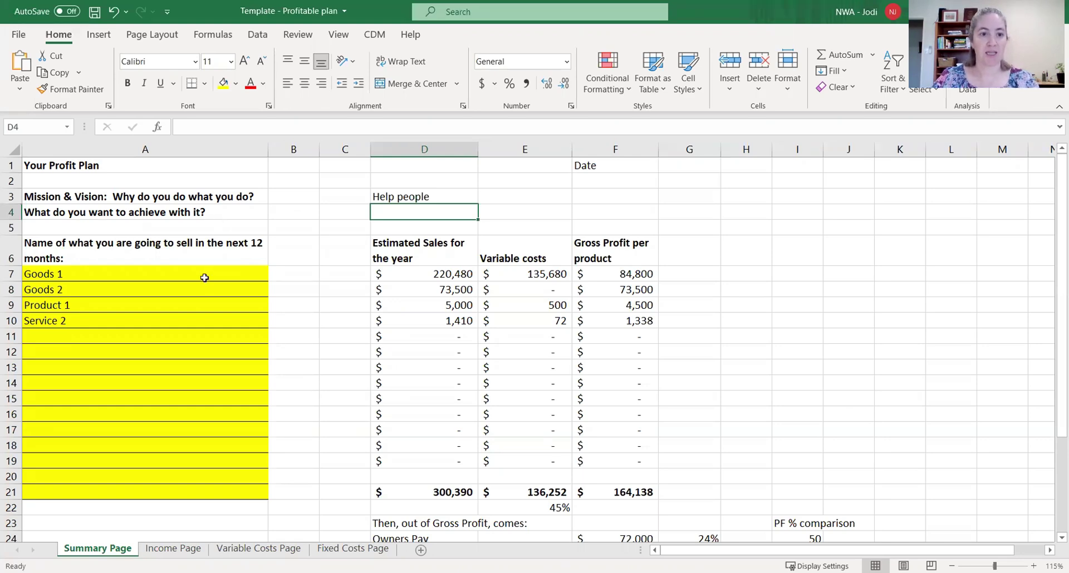
- Rename the first product in A7 from Goods 1 to Widgets
left_click_drag(205, 276, 208, 446)
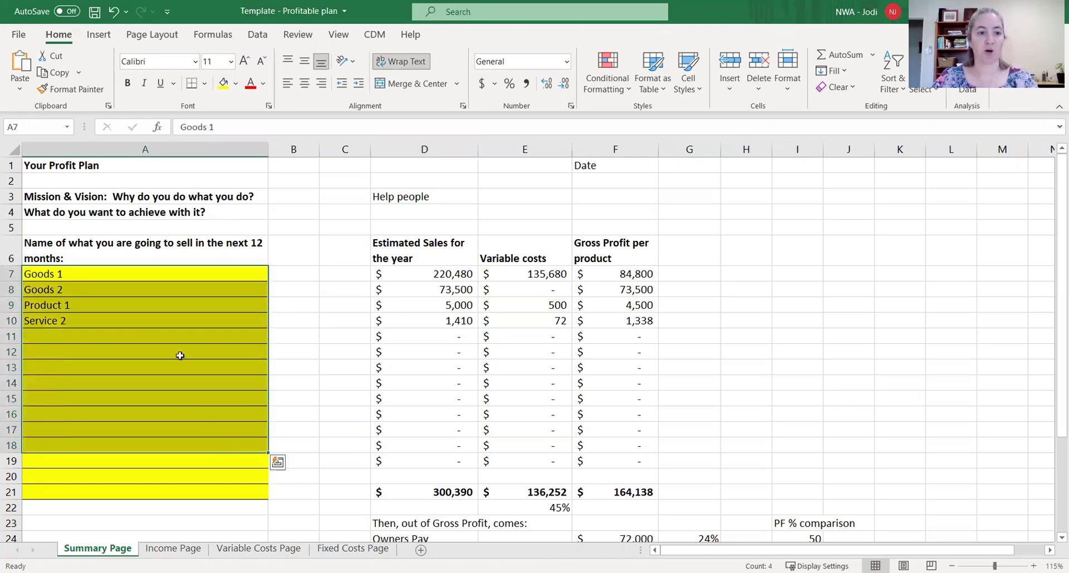
left_click(165, 275)
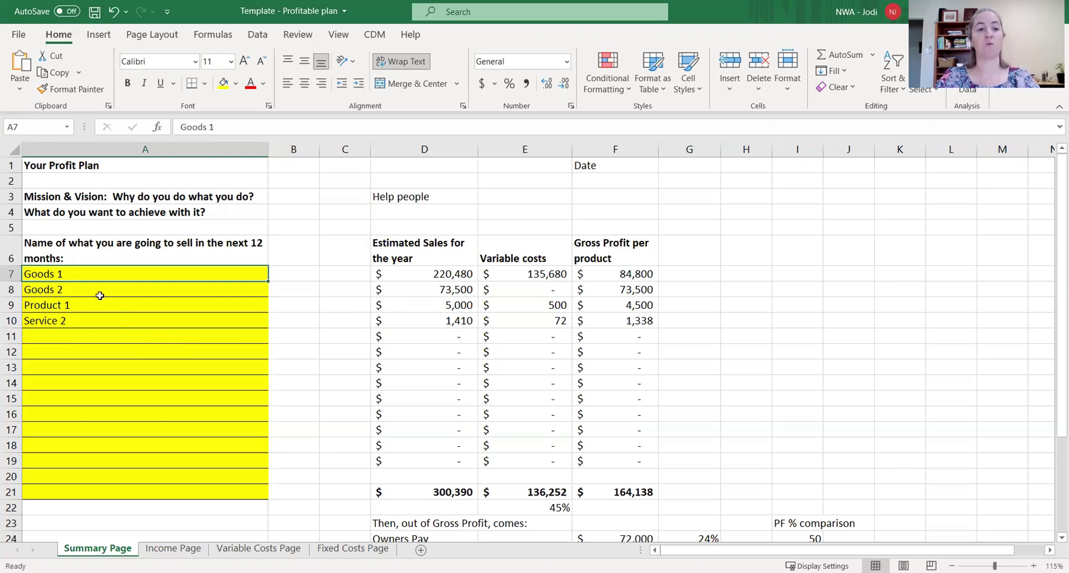
left_click_drag(60, 273, 70, 323)
left_click(87, 321)
left_click(83, 277)
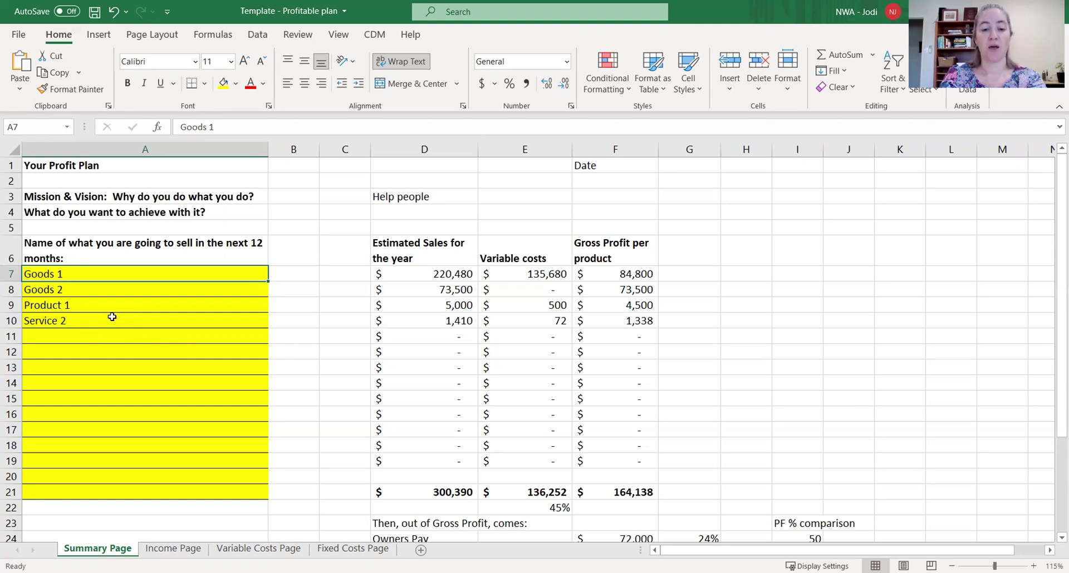
type("Widget")
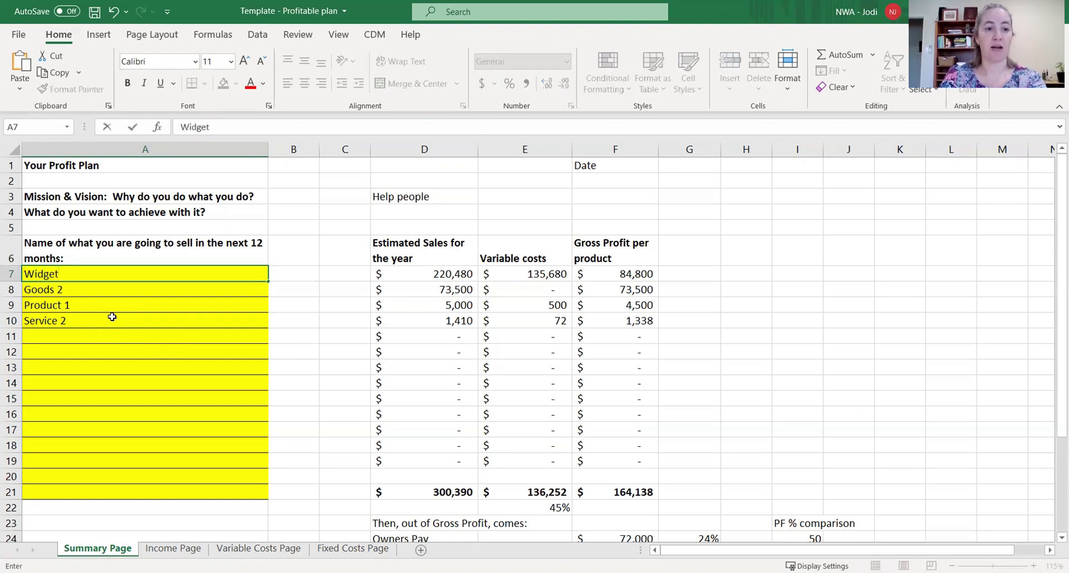
type("s")
key("Tab")
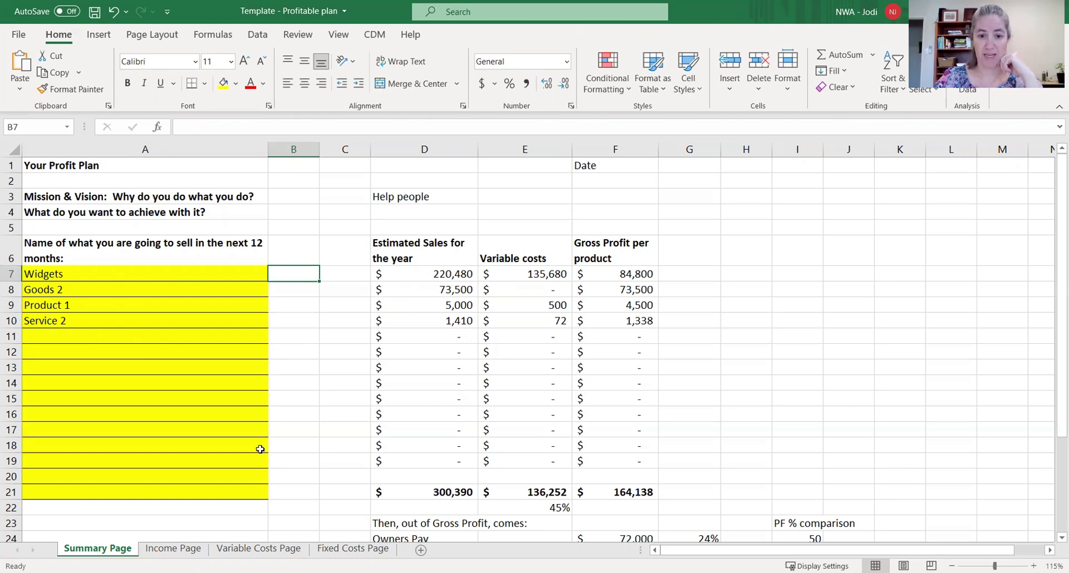
scroll(260, 450, "down", 3)
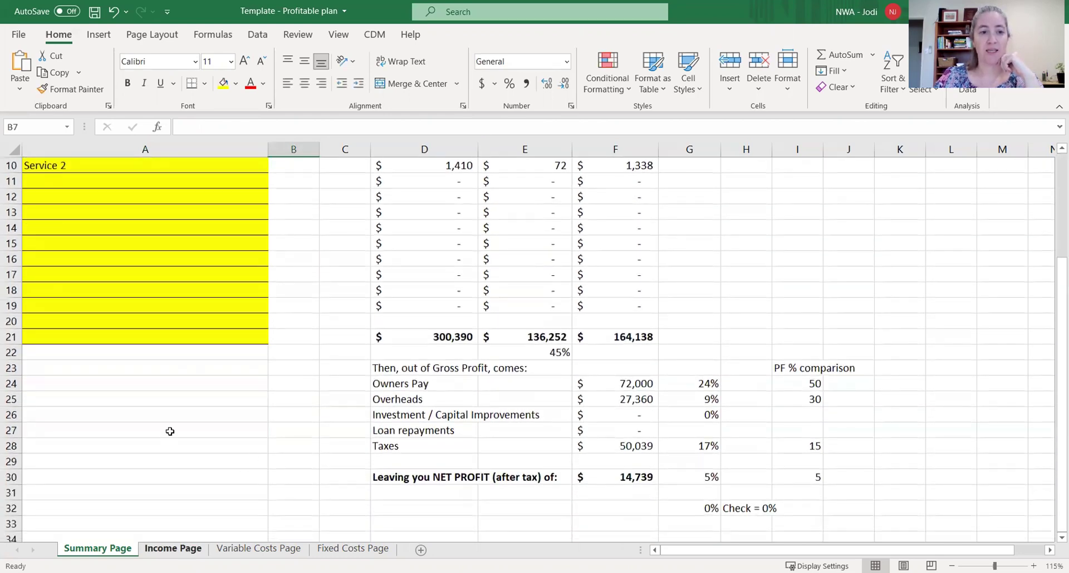
scroll(170, 431, "up", 3)
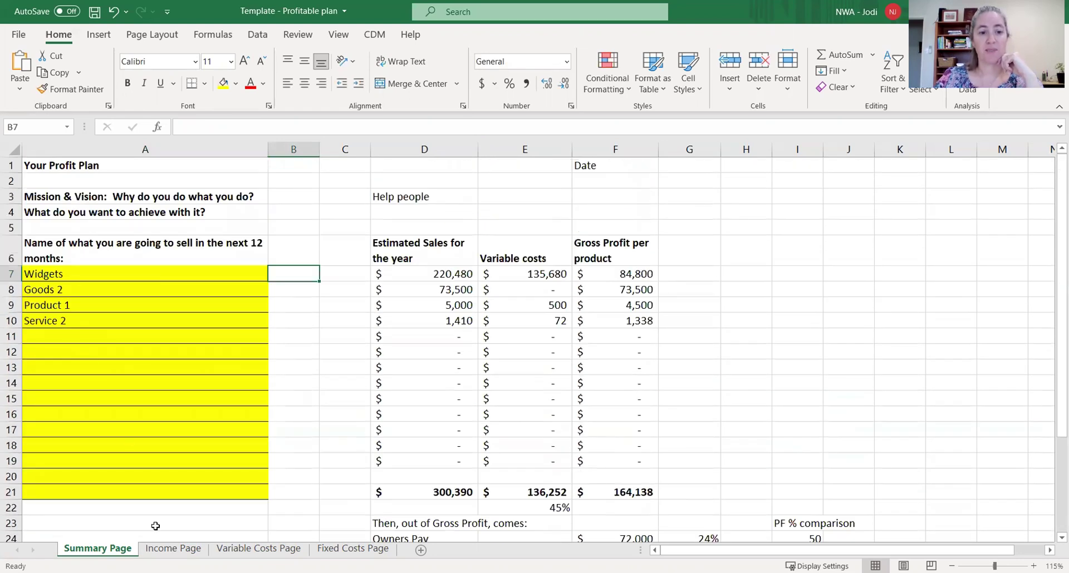
- On the Income Page, enter average prices 50, 25, 56 and 800 down column C
left_click(160, 550)
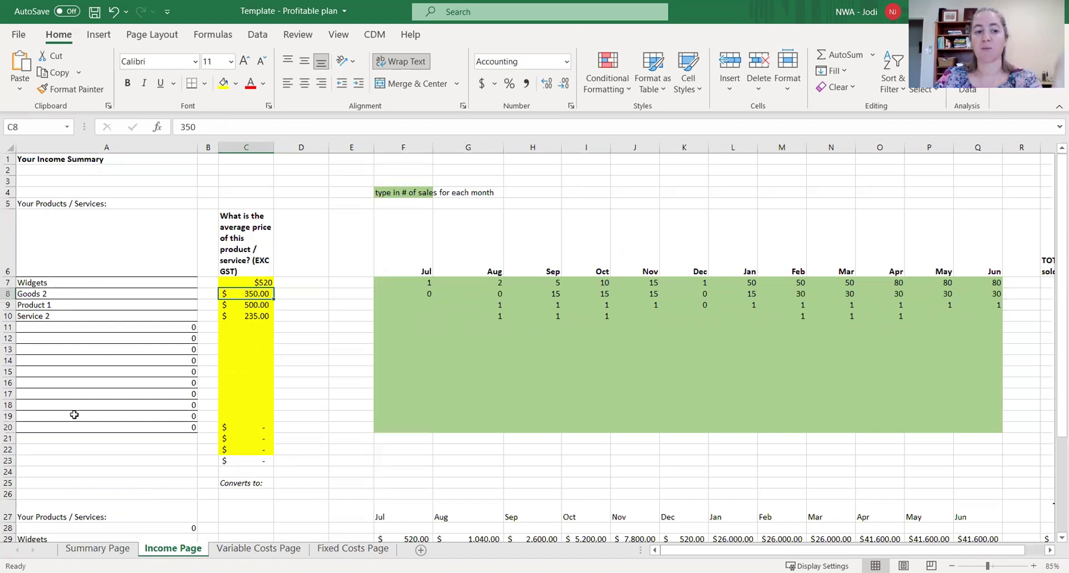
left_click(258, 284)
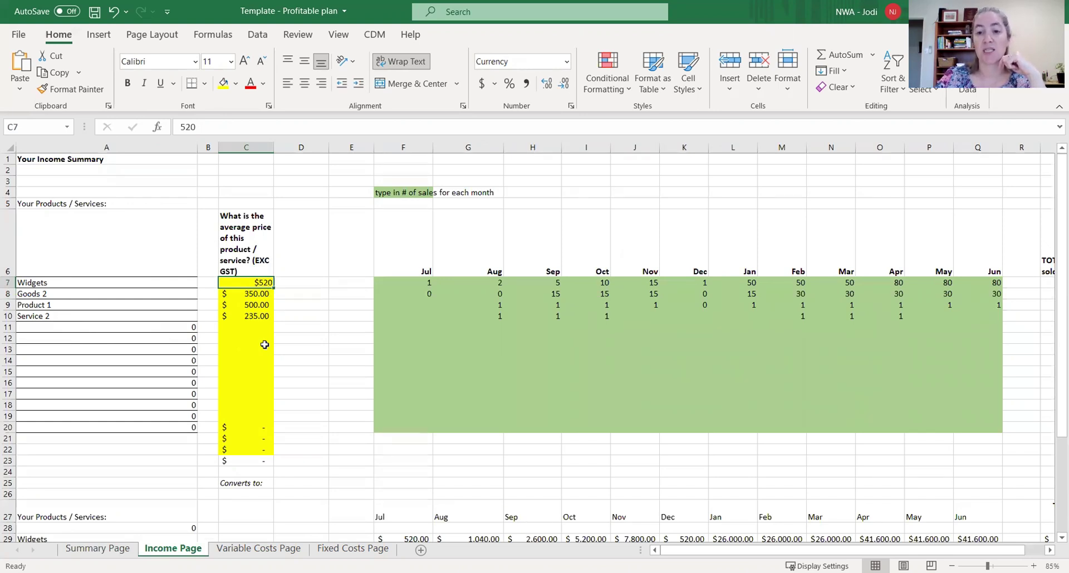
type("50")
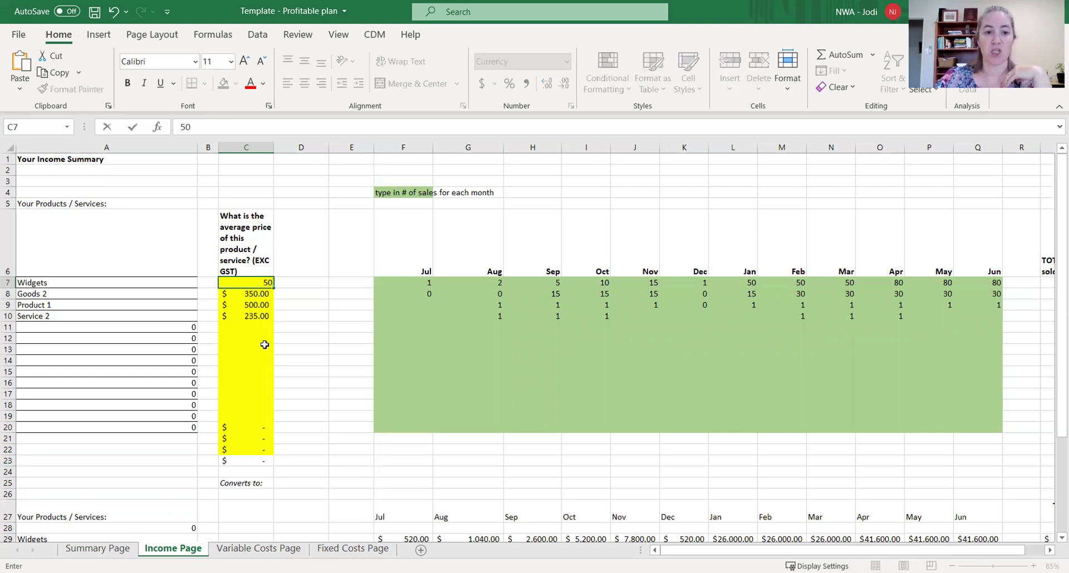
key("Return")
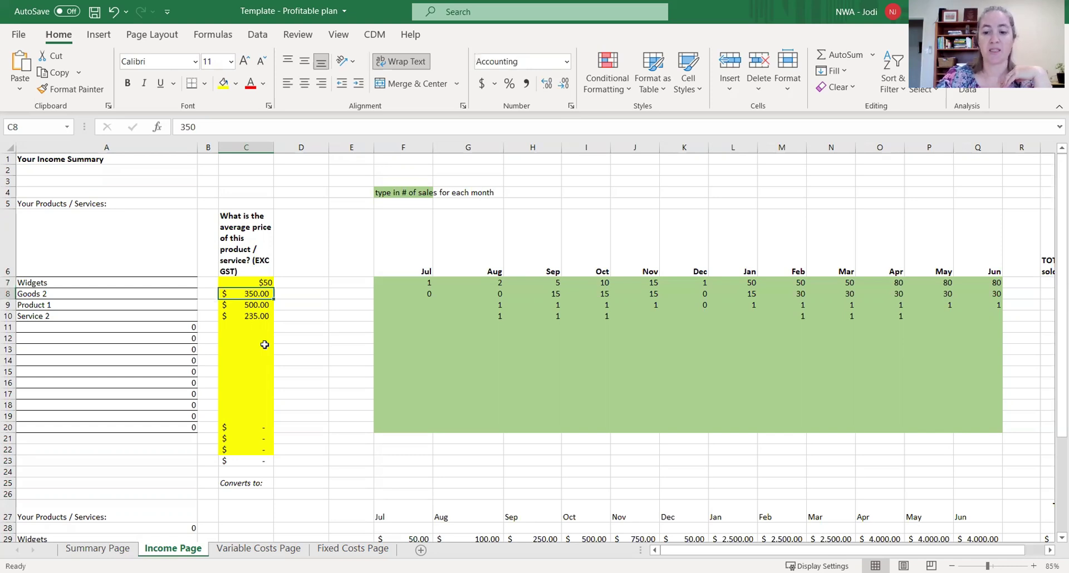
type("25")
key("Return")
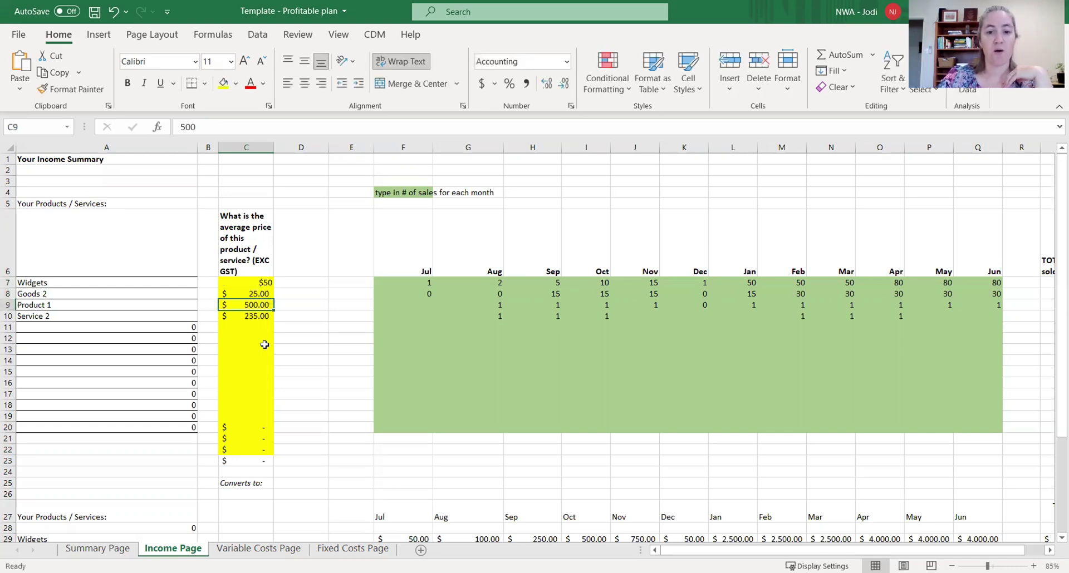
type("56")
key("Return")
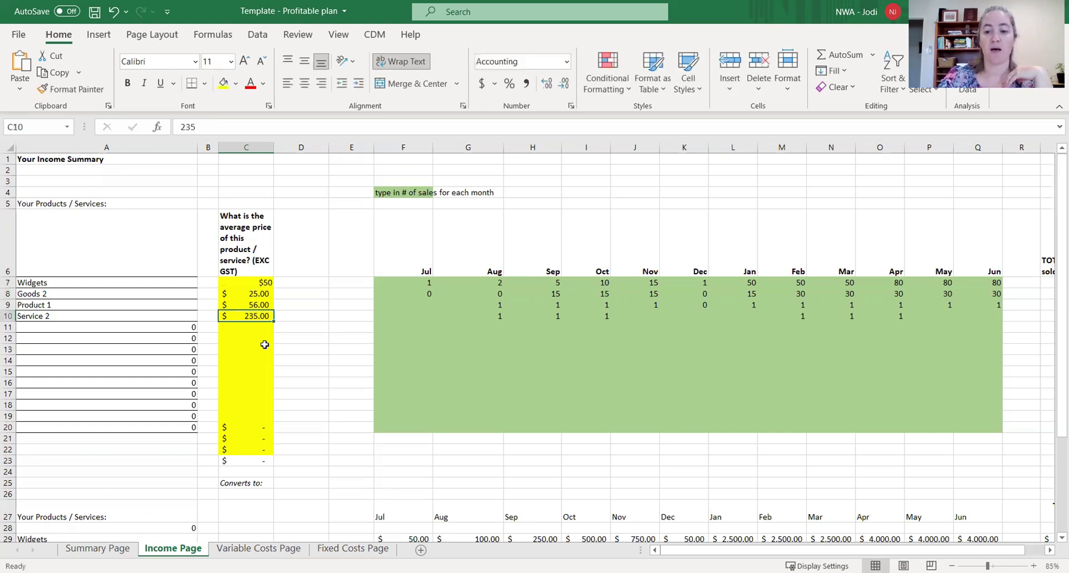
type("800")
key("Return")
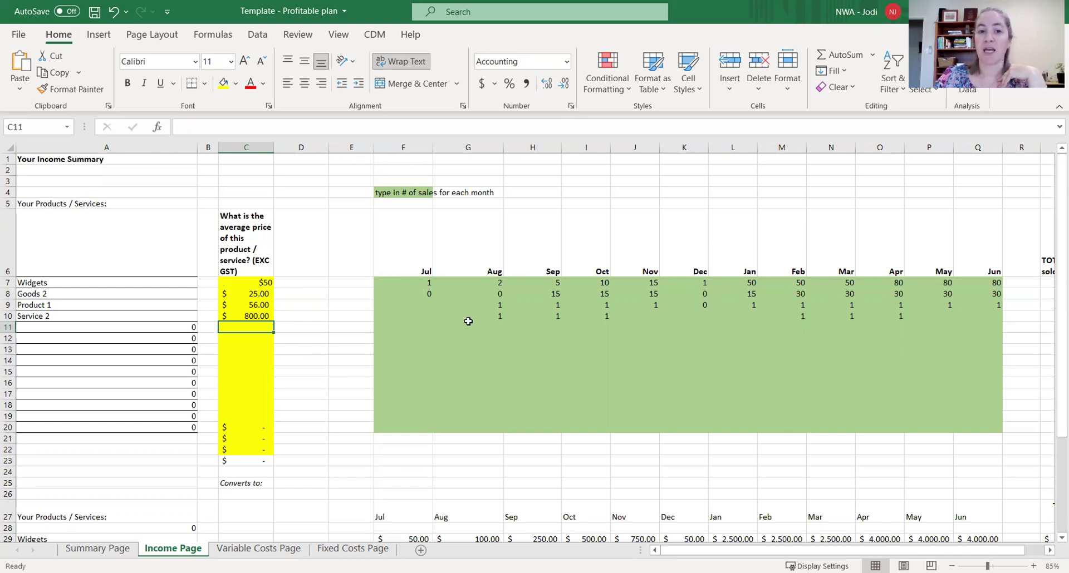
left_click(468, 320)
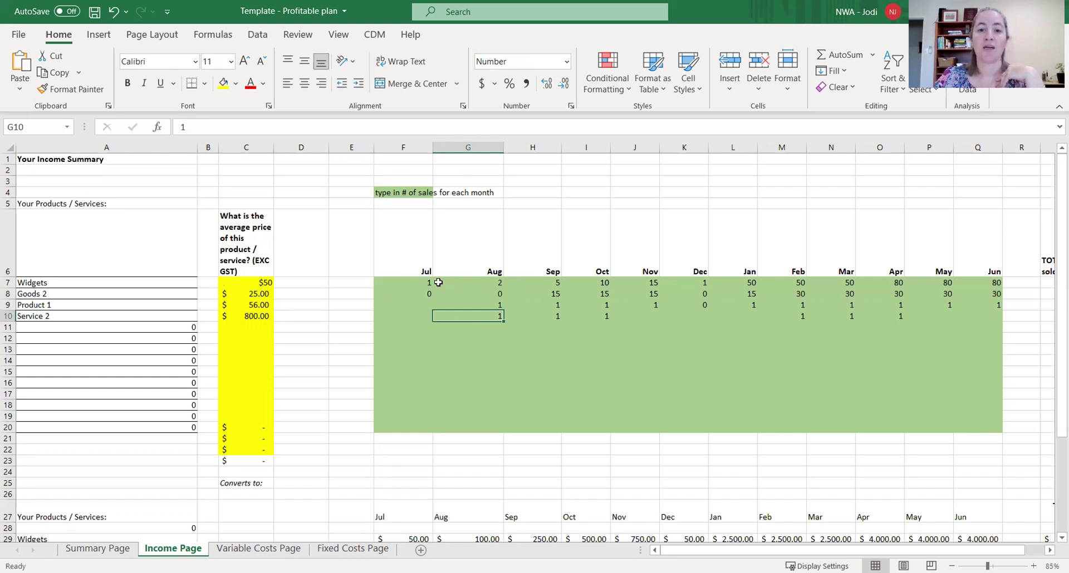
- Set Widgets December sales to 10 on the Income Page
left_click(414, 284)
left_click(486, 287)
left_click(548, 284)
left_click(596, 284)
left_click(644, 284)
left_click(703, 284)
type("10")
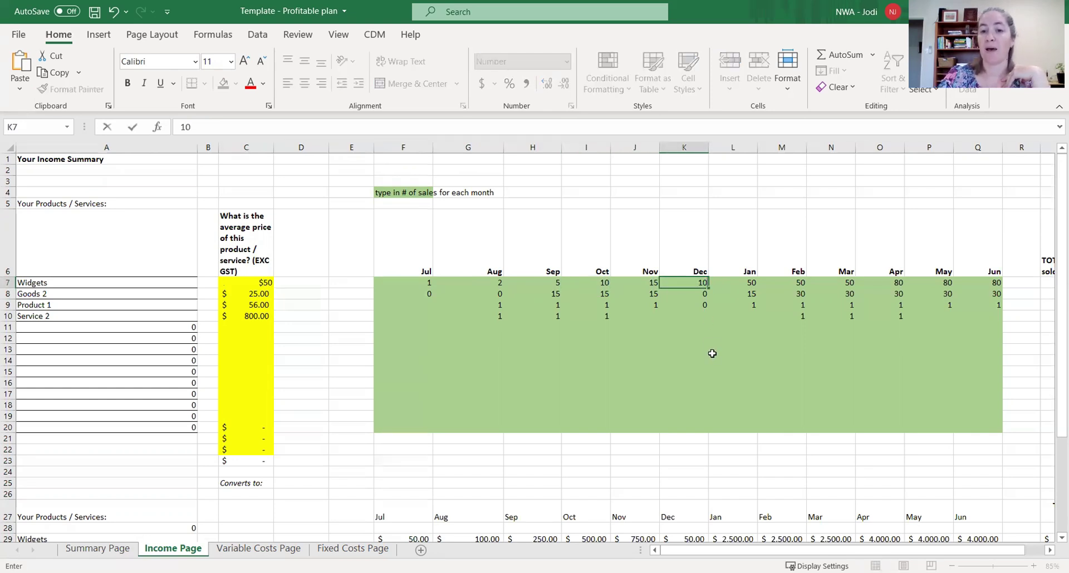
key("Return")
- Set Widgets sales to 5 for January and 25 for February
key("Up")
key("Right")
key("Right")
key("Left")
type("5")
key("Right")
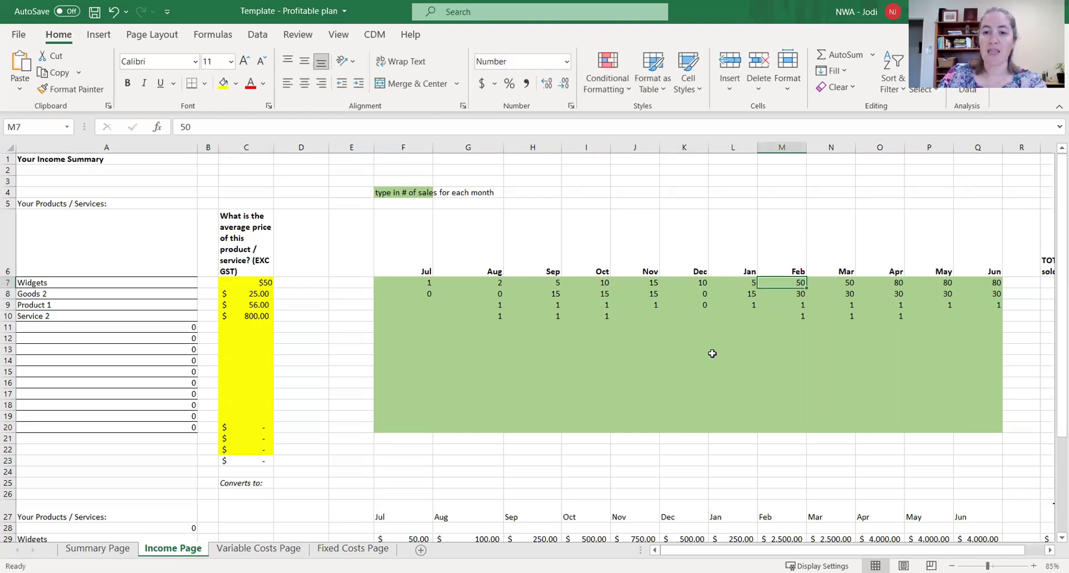
scroll(712, 354, "down", 2)
scroll(712, 353, "up", 1)
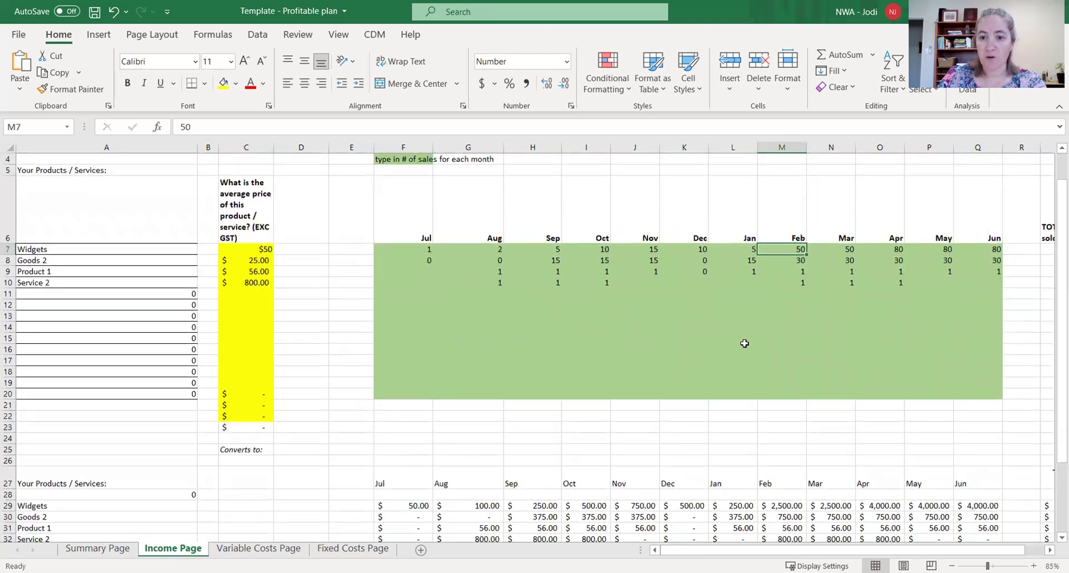
type("25")
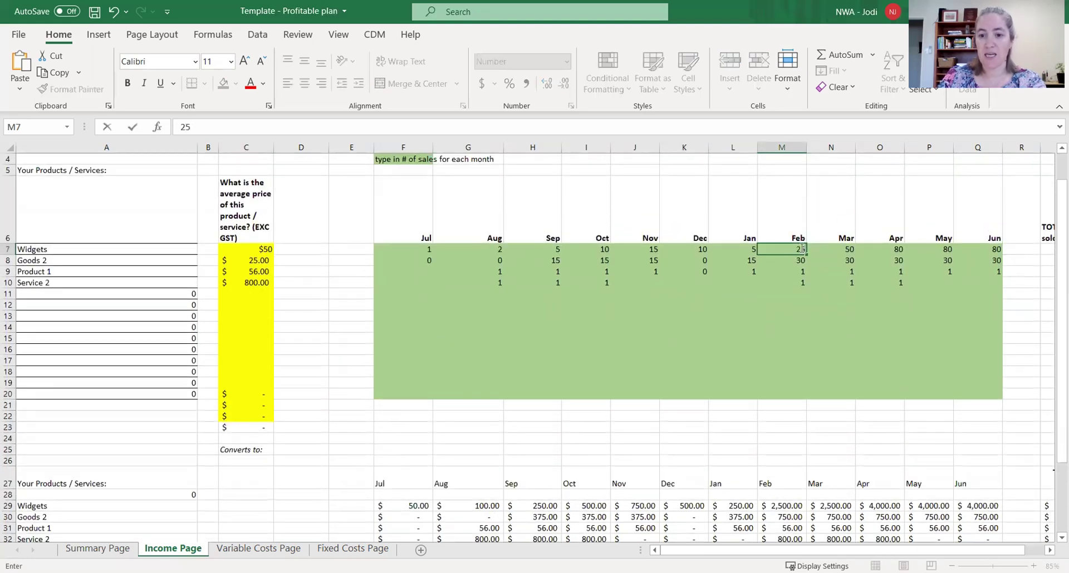
key("Return")
key("Left")
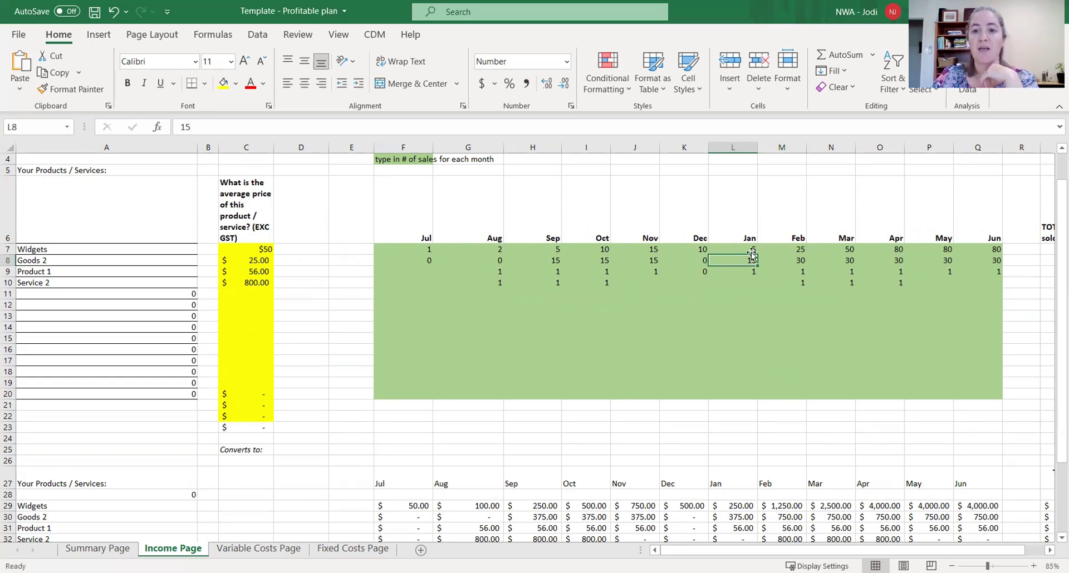
- Set Widgets sales to 50 in April and 5 in both May and June
left_click(262, 248)
left_click(651, 251)
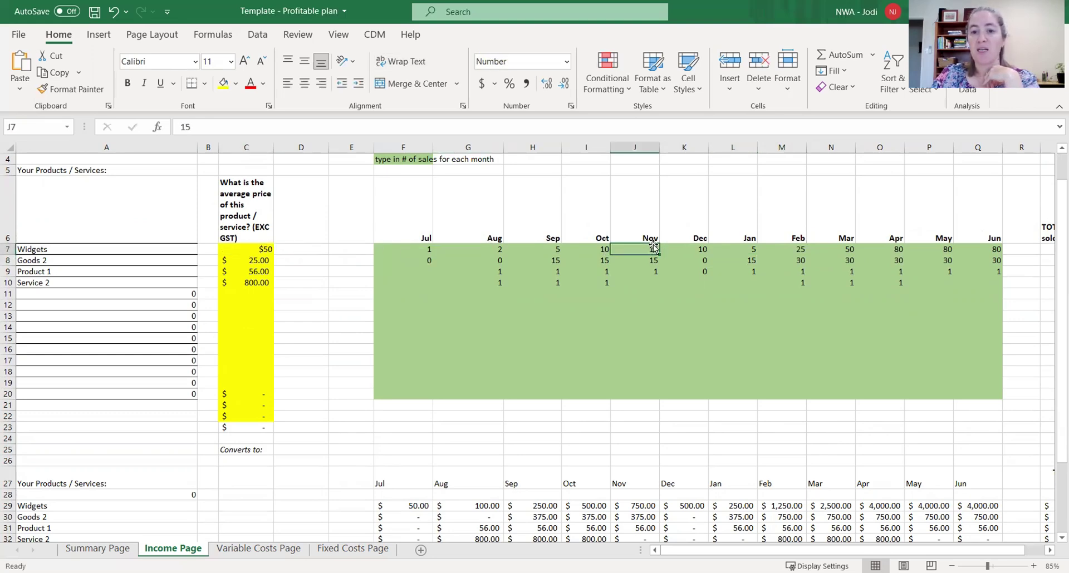
left_click(648, 506)
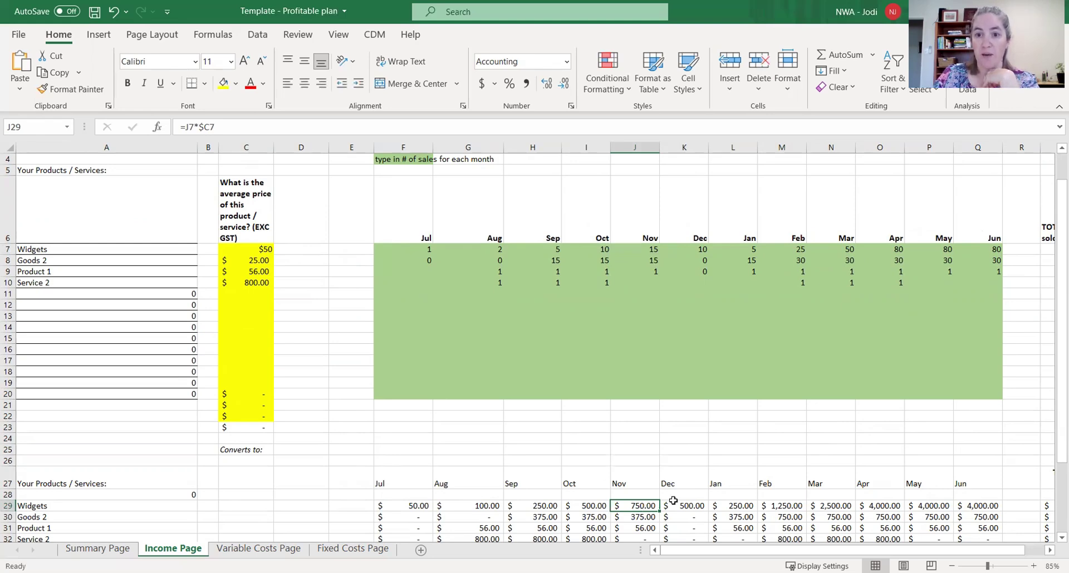
left_click(891, 248)
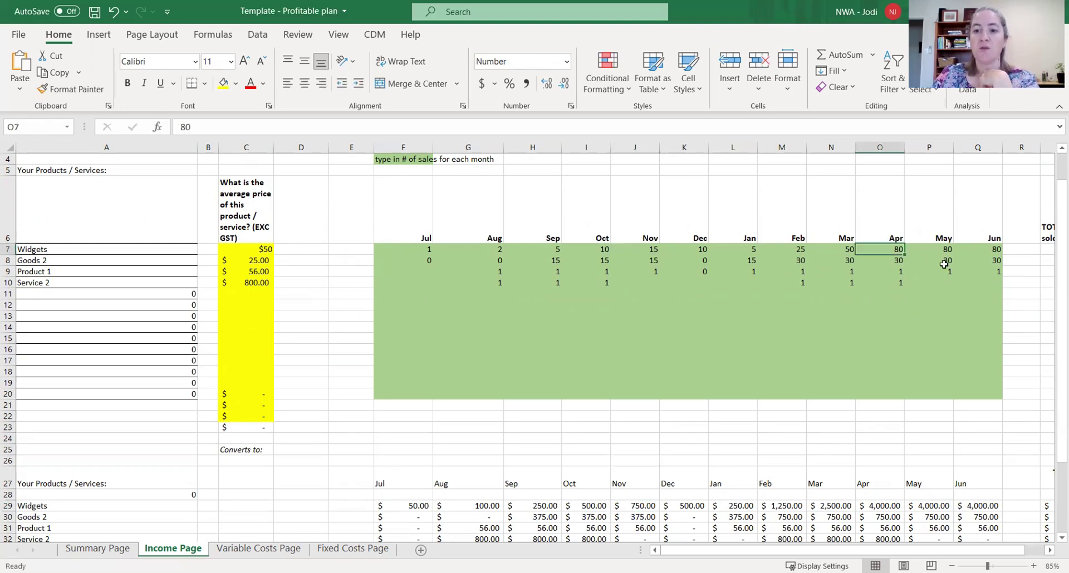
type("50")
key("Return")
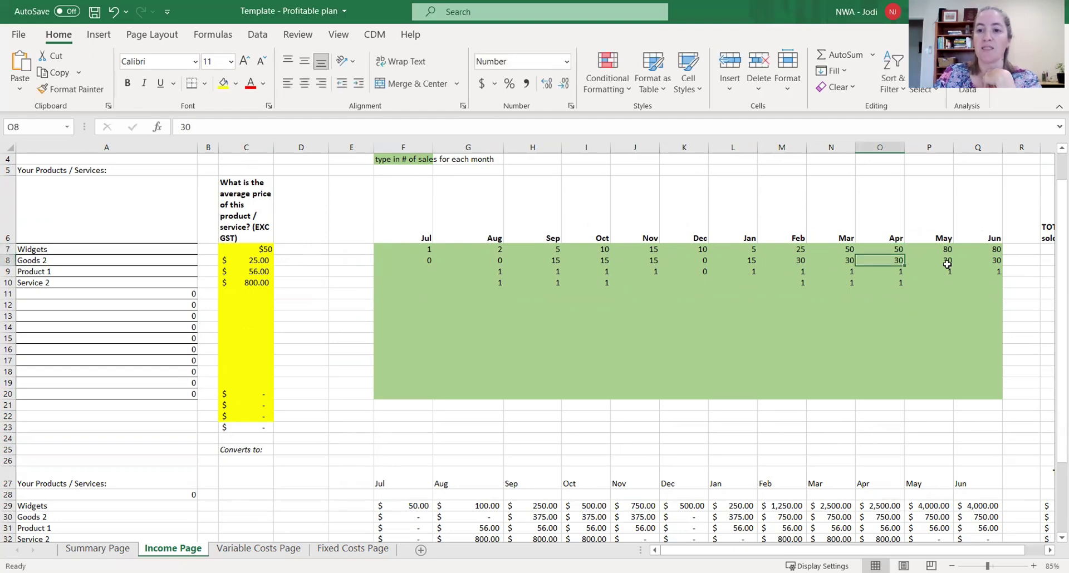
left_click(949, 250)
type("5")
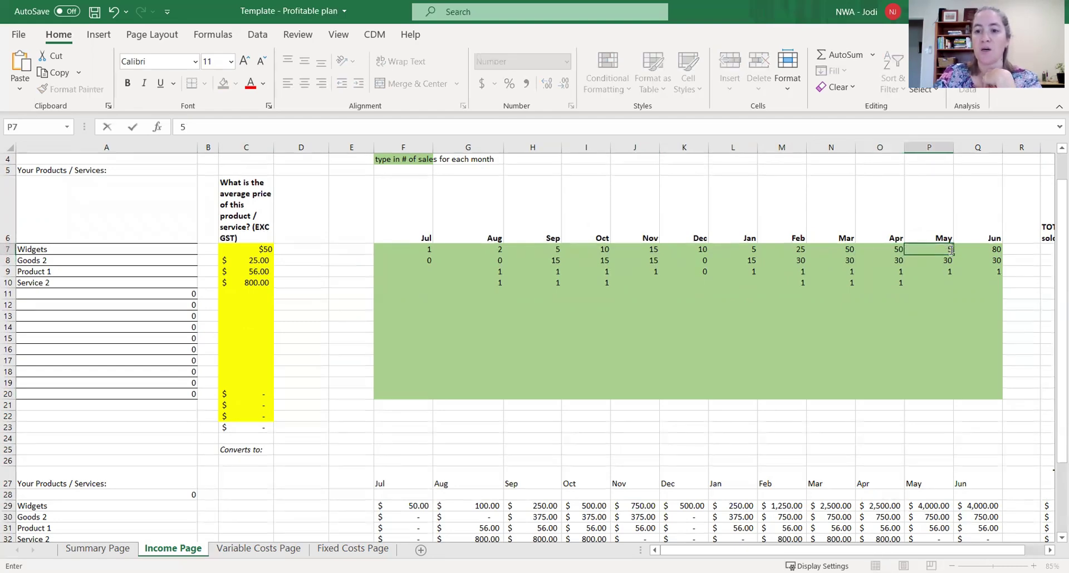
key("Return")
left_click(982, 248)
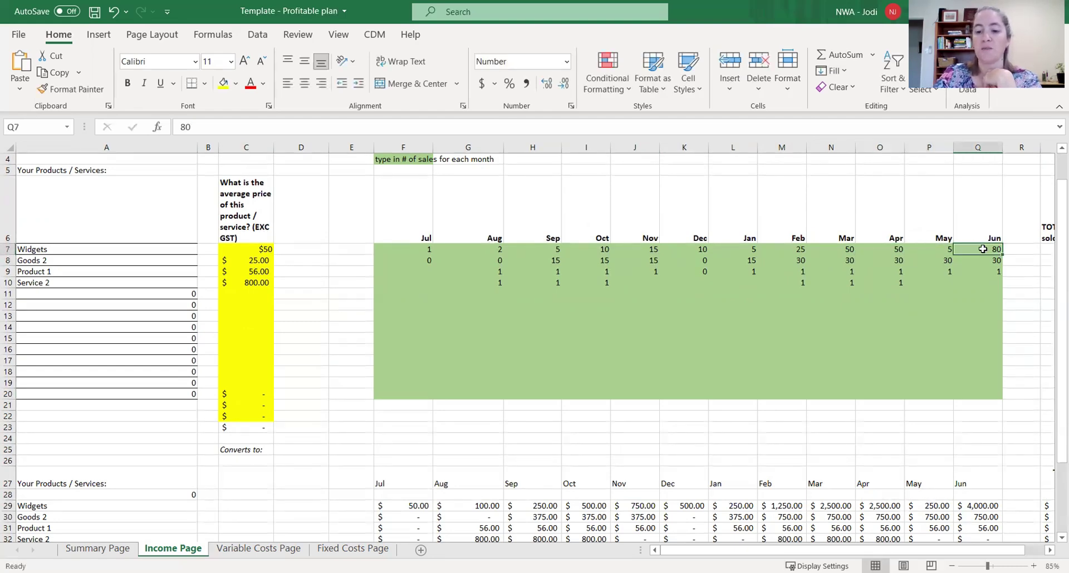
type("5")
key("Return")
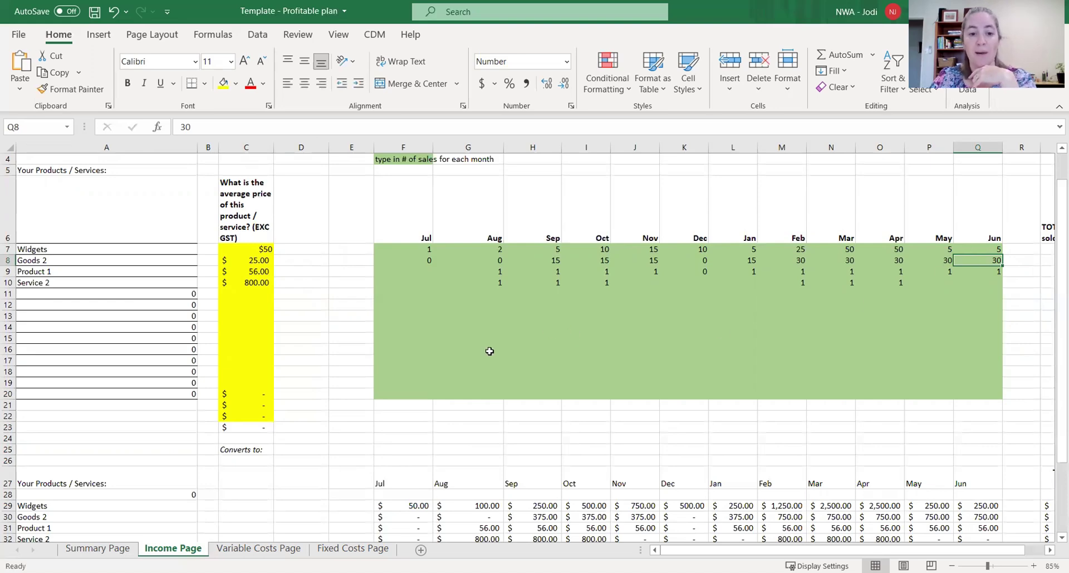
scroll(466, 368, "down", 4)
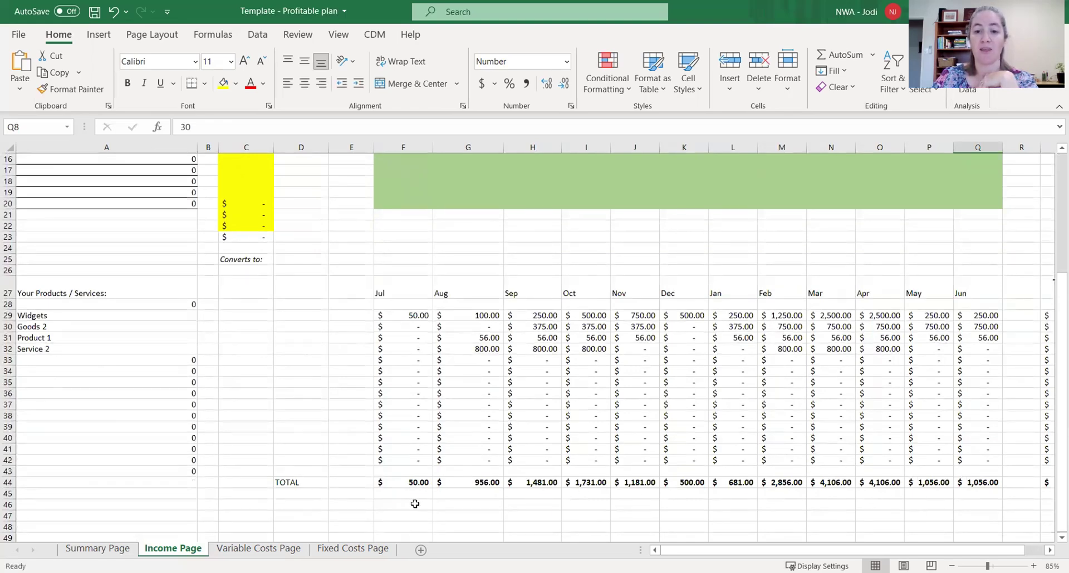
scroll(414, 503, "up", 5)
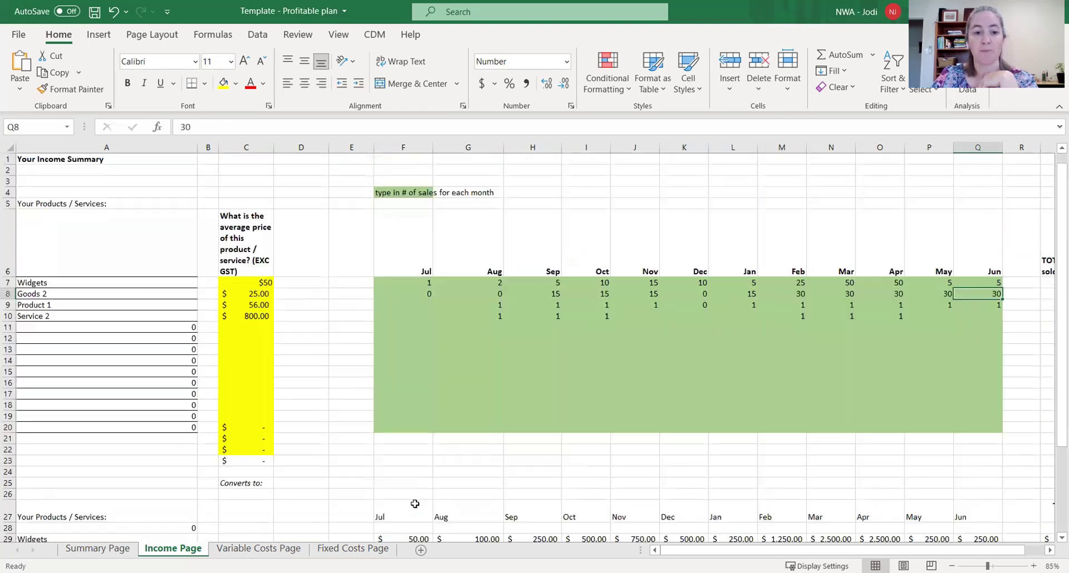
- On the Variable Costs Page, set Widgets average hours per service to 0.5
left_click(258, 549)
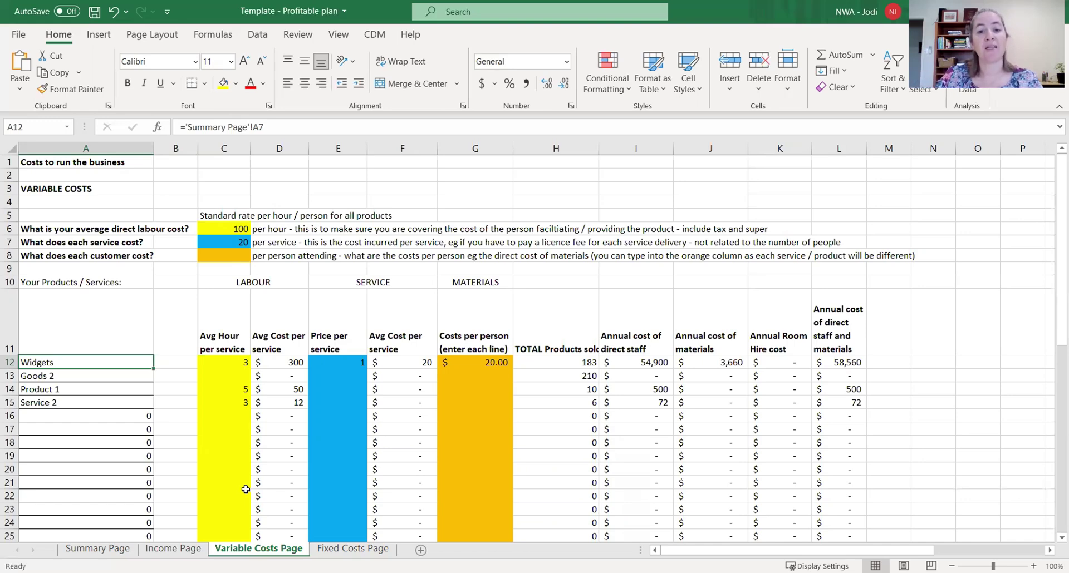
left_click(491, 363)
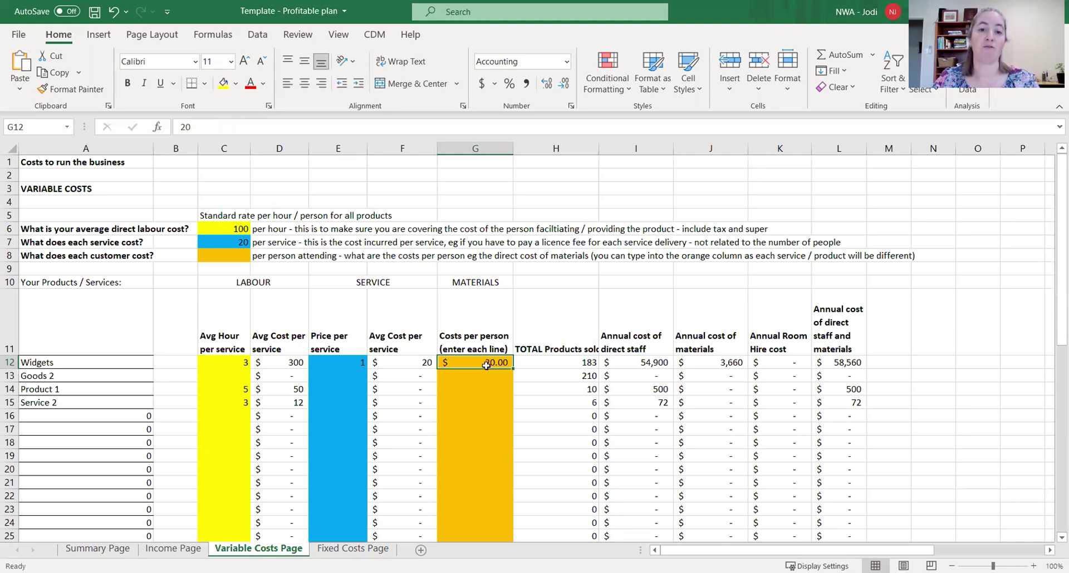
left_click(220, 362)
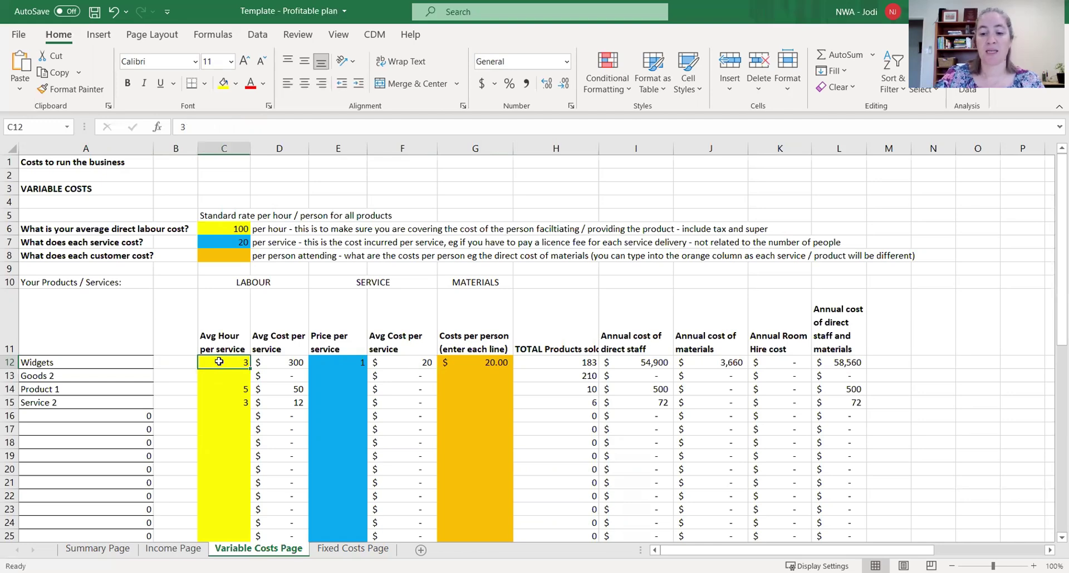
type(".5")
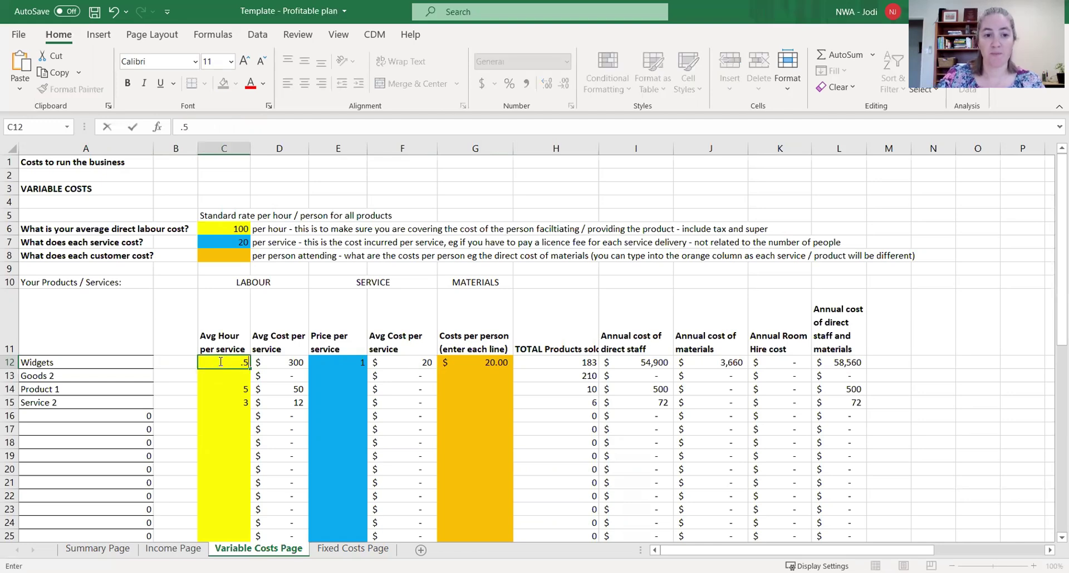
key("Return")
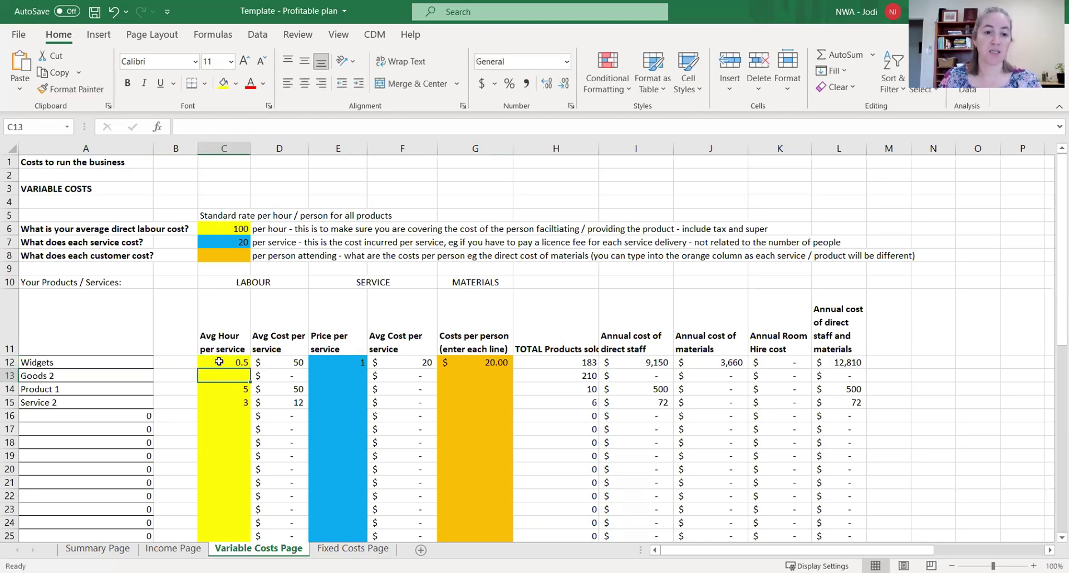
- Move the service charge from Widgets (0 in E12) to Service 2 (1 in E15)
left_click(234, 228)
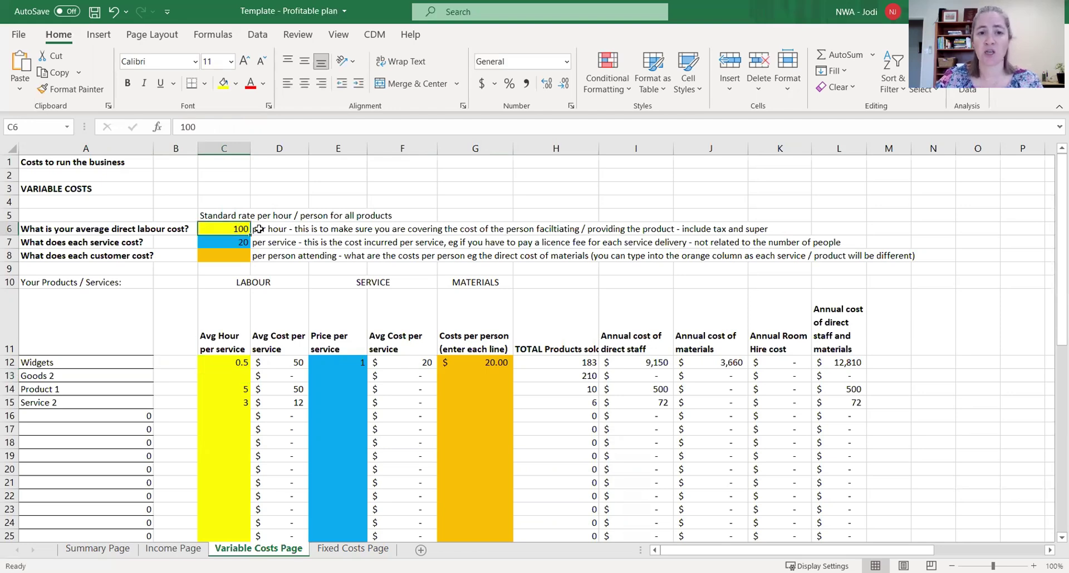
left_click(233, 243)
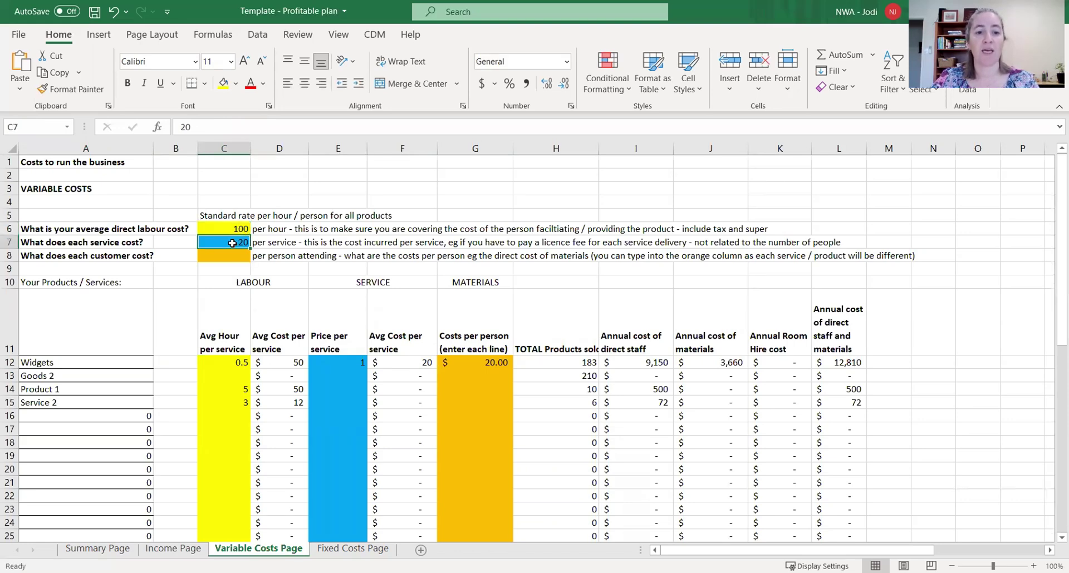
left_click(356, 364)
type("0")
key("Return")
left_click(347, 401)
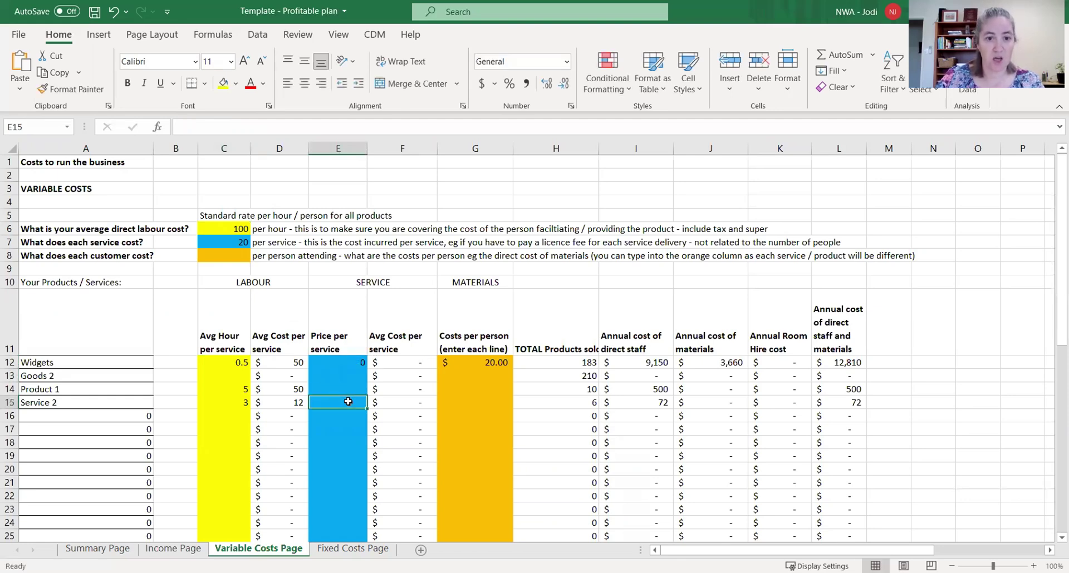
type("1")
key("Return")
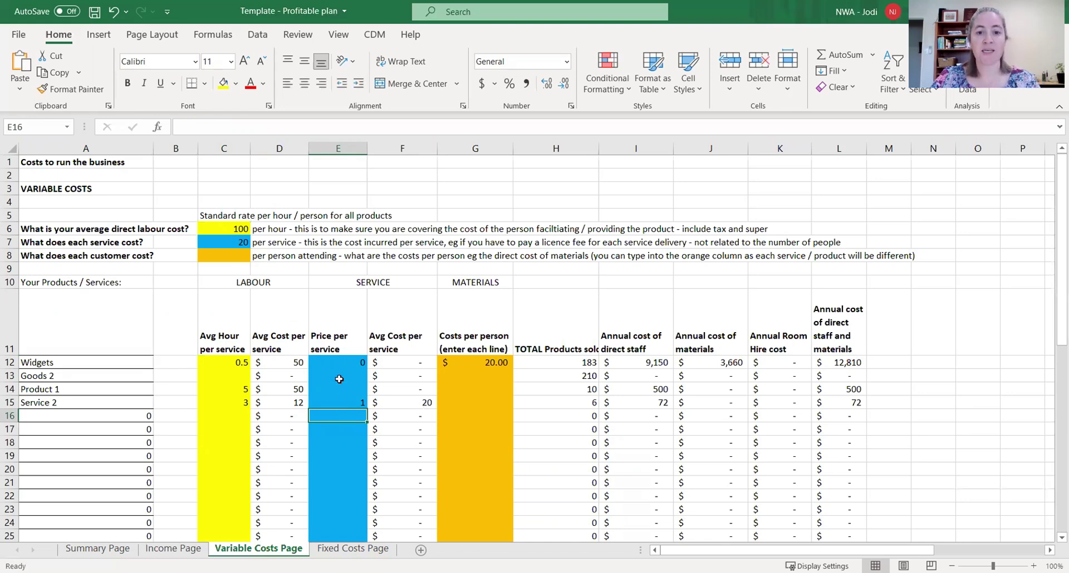
- Set the Widgets materials cost per person in G12 to $5
left_click(486, 363)
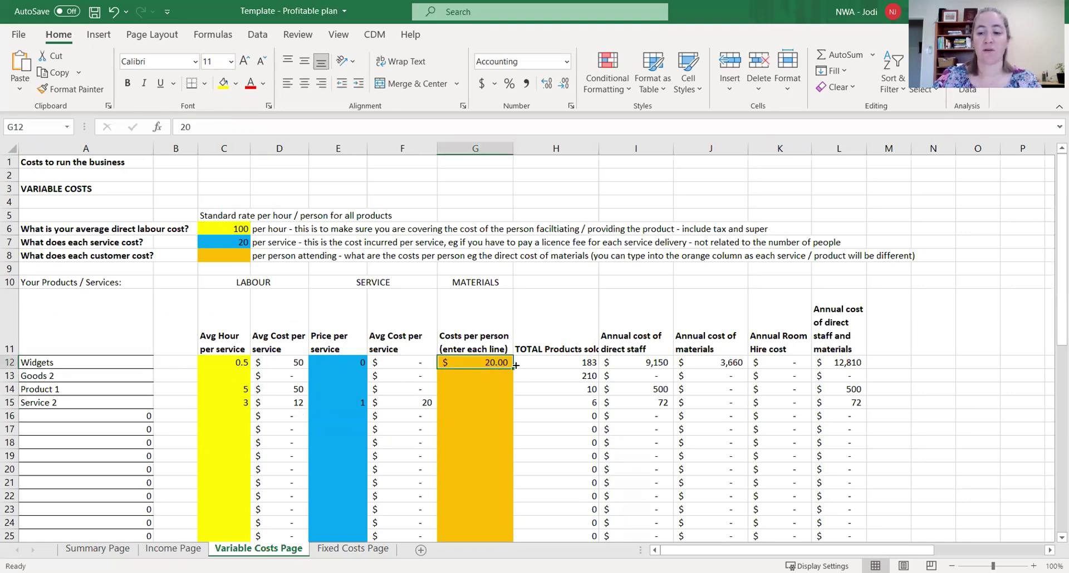
type("5")
key("Return")
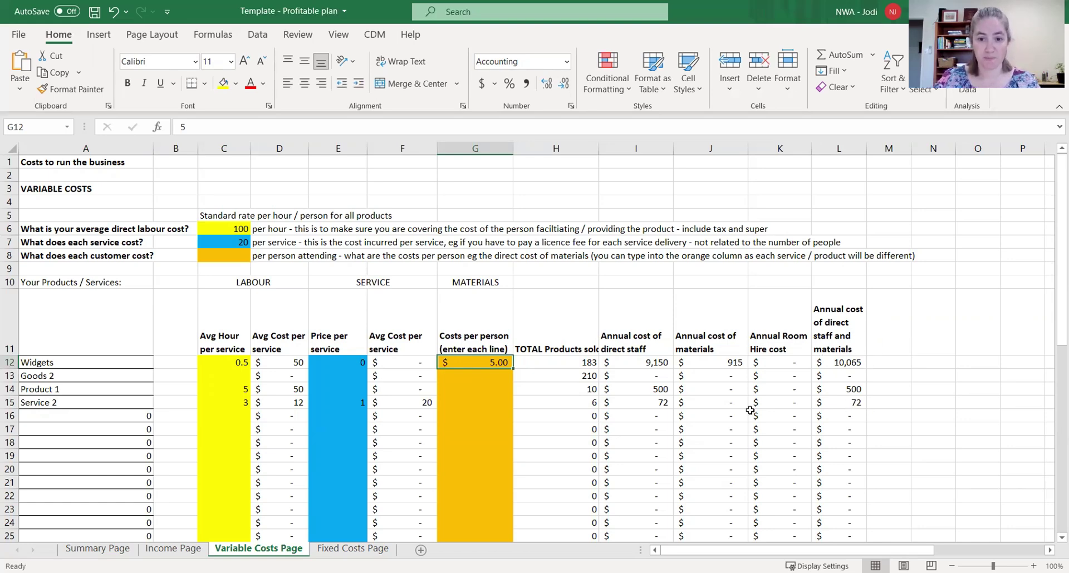
- On the Fixed Costs Page, set monthly vehicle running costs to 0
scroll(286, 498, "down", 3)
left_click(353, 548)
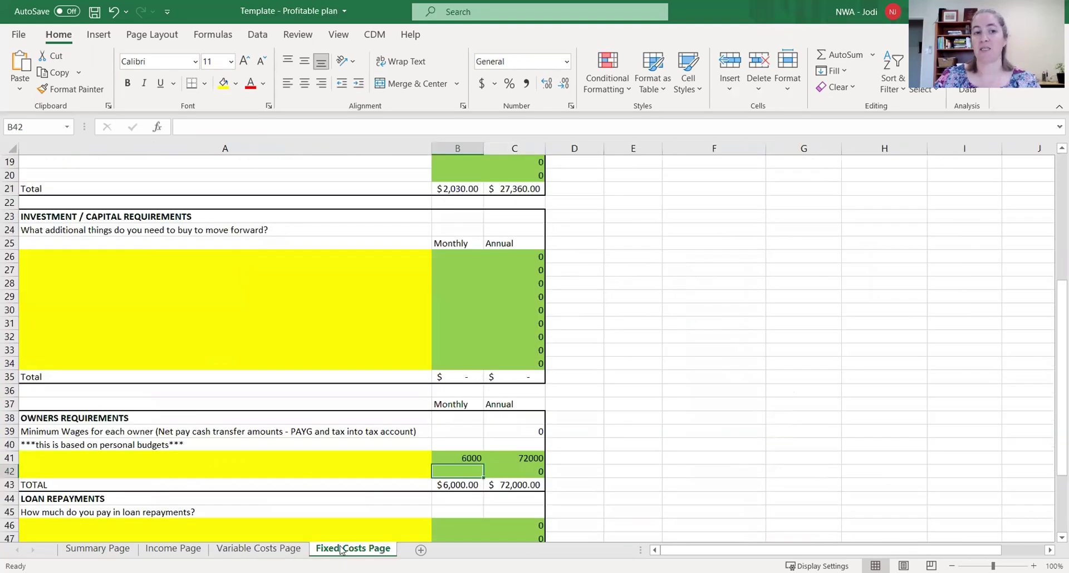
scroll(315, 445, "up", 8)
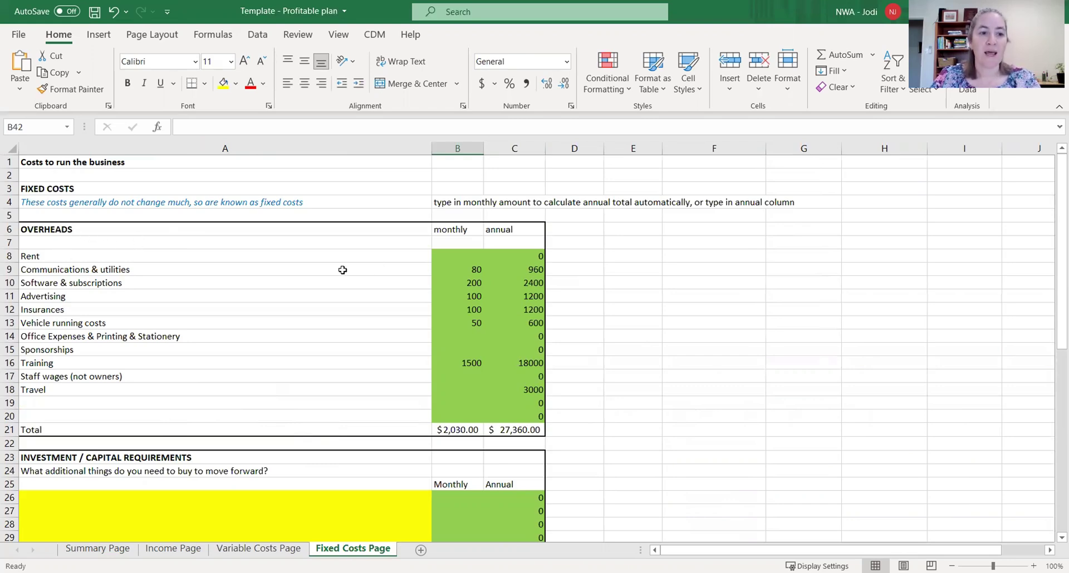
left_click(130, 271)
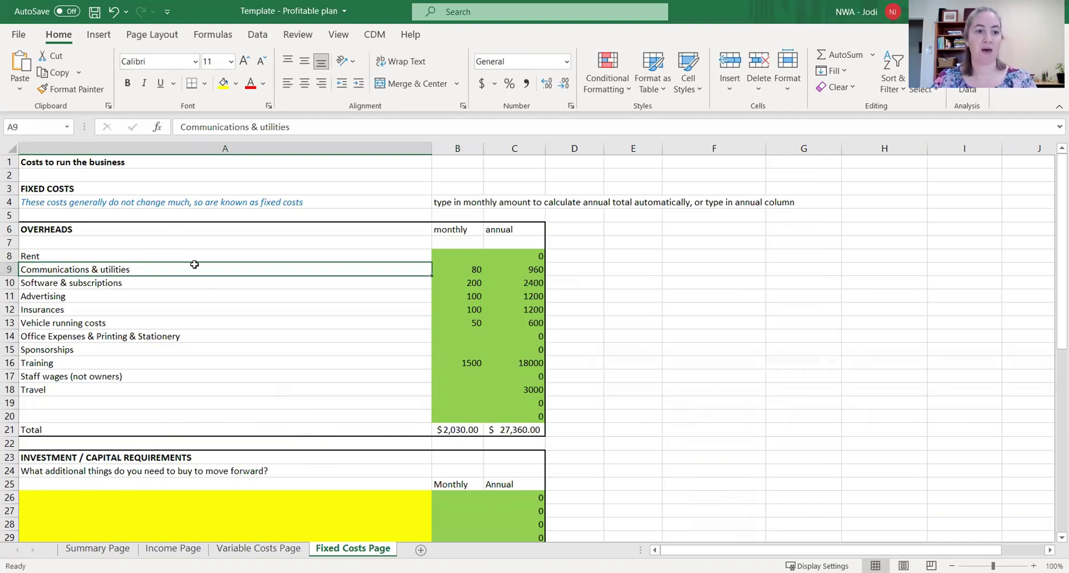
left_click(203, 283)
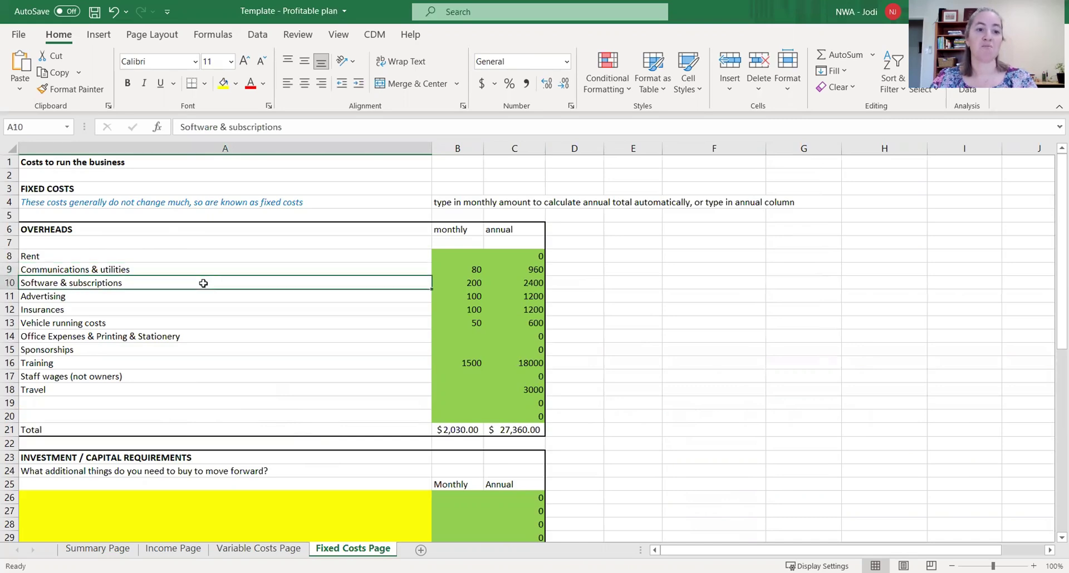
left_click(201, 306)
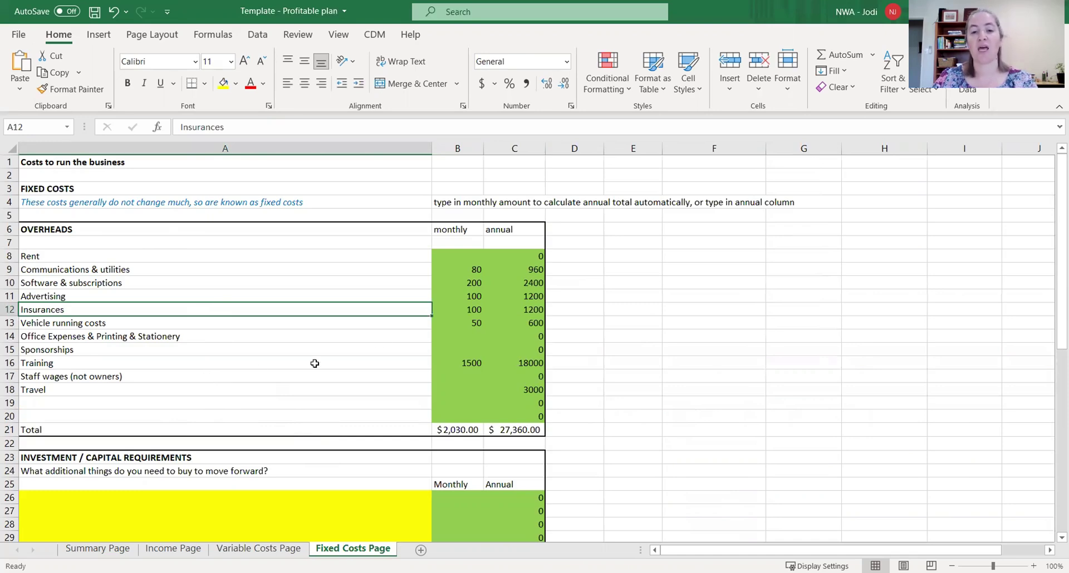
left_click(470, 326)
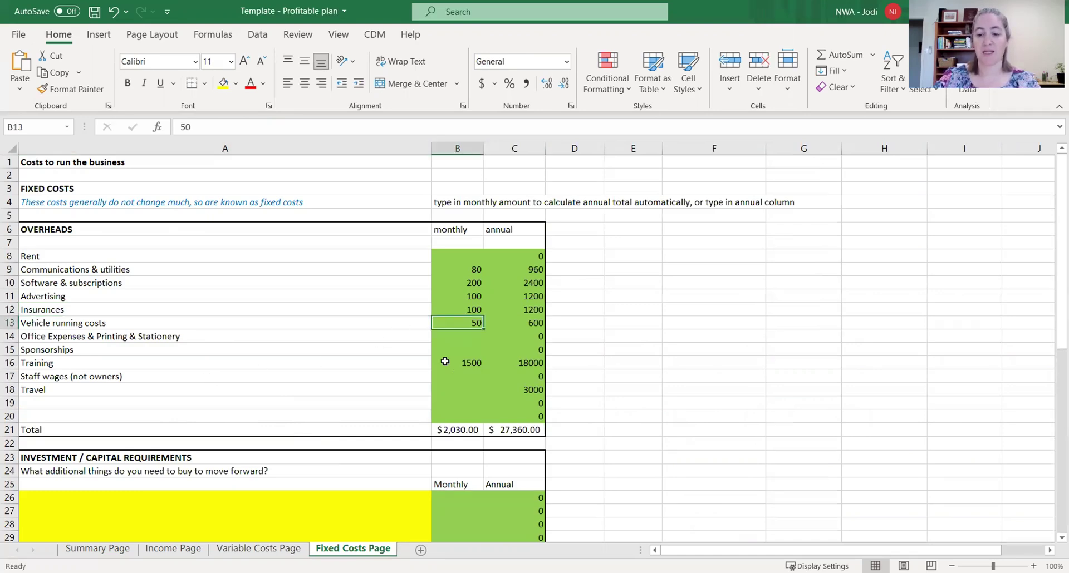
type("0")
key("Up")
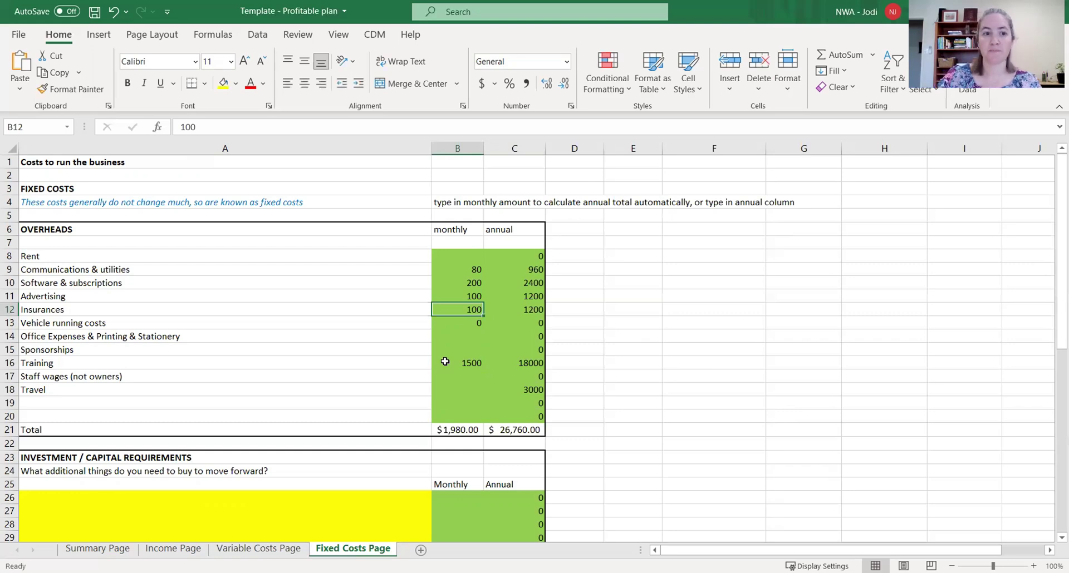
- Set Advertising to 50 and Training to 70 monthly, and annual Sponsorships to 1000
left_click(472, 298)
type("50")
key("Return")
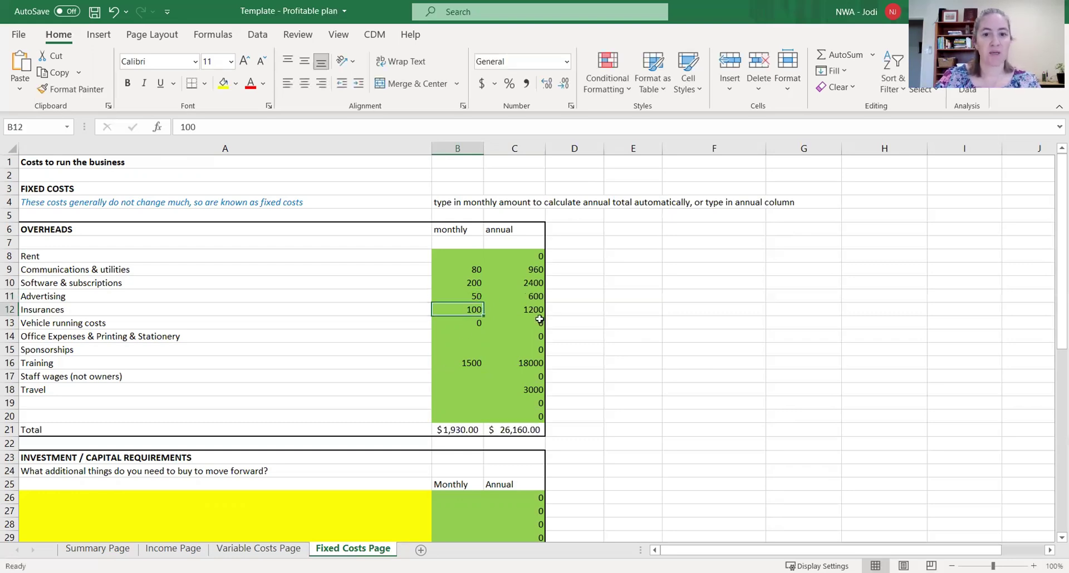
left_click(461, 364)
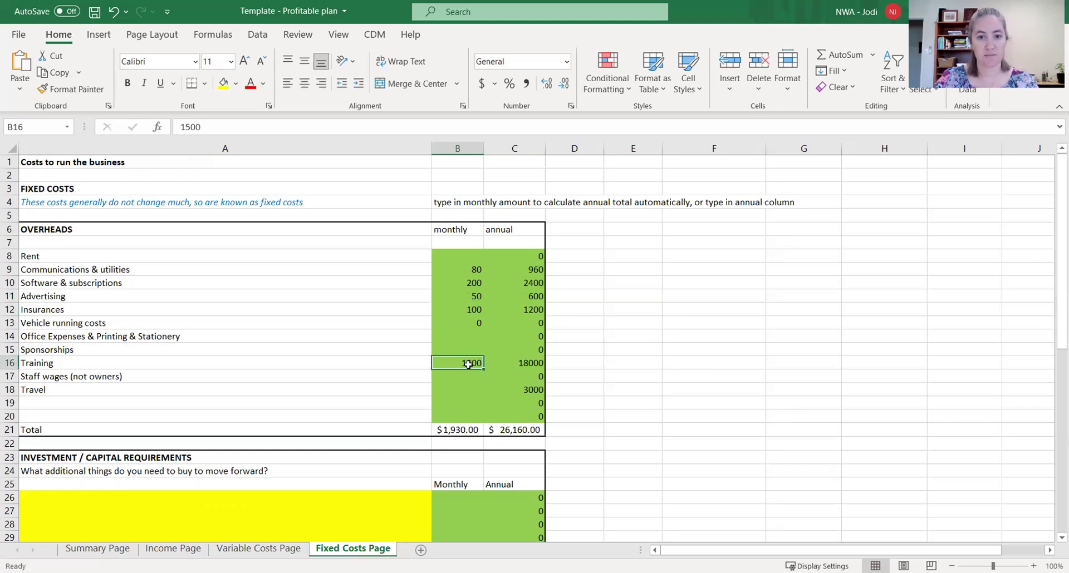
type("7")
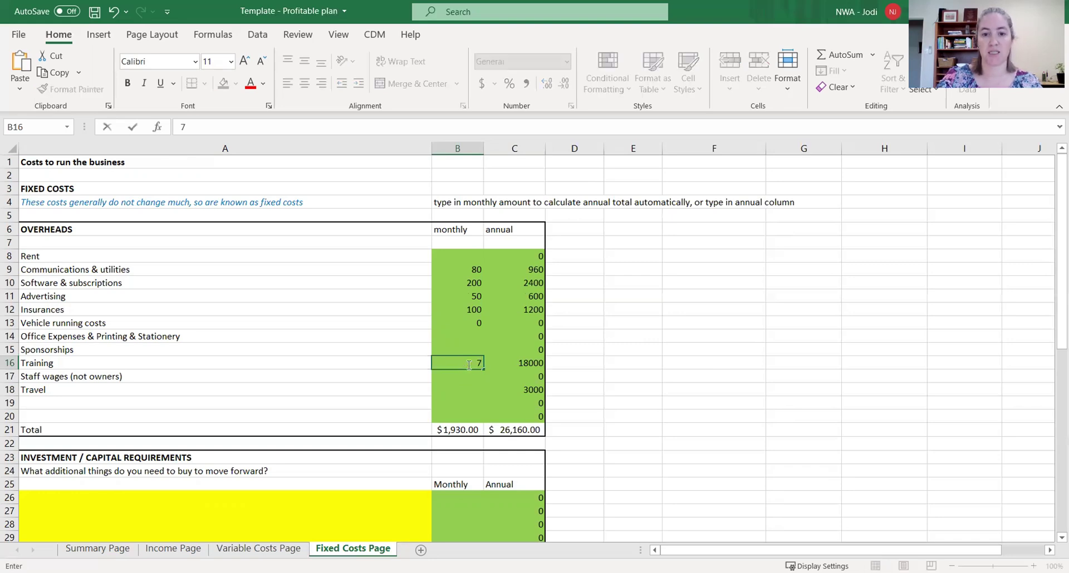
type("0")
key("Return")
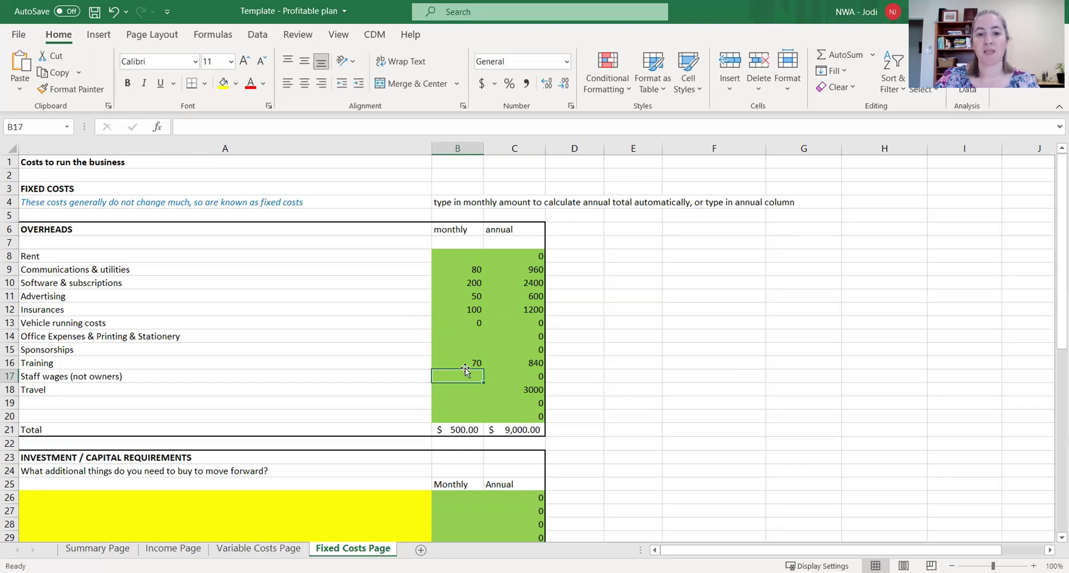
left_click(533, 349)
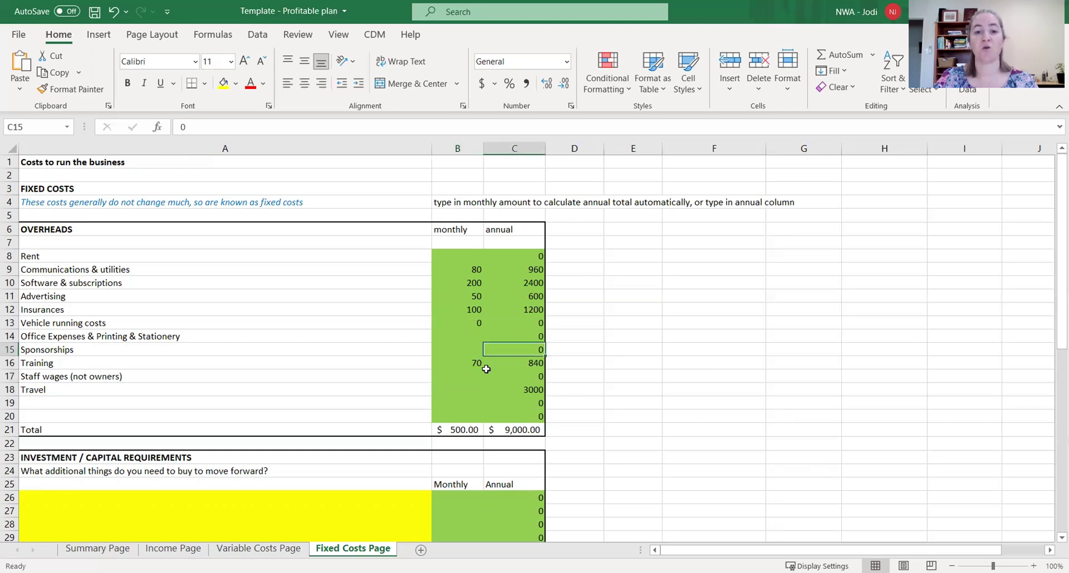
type("100")
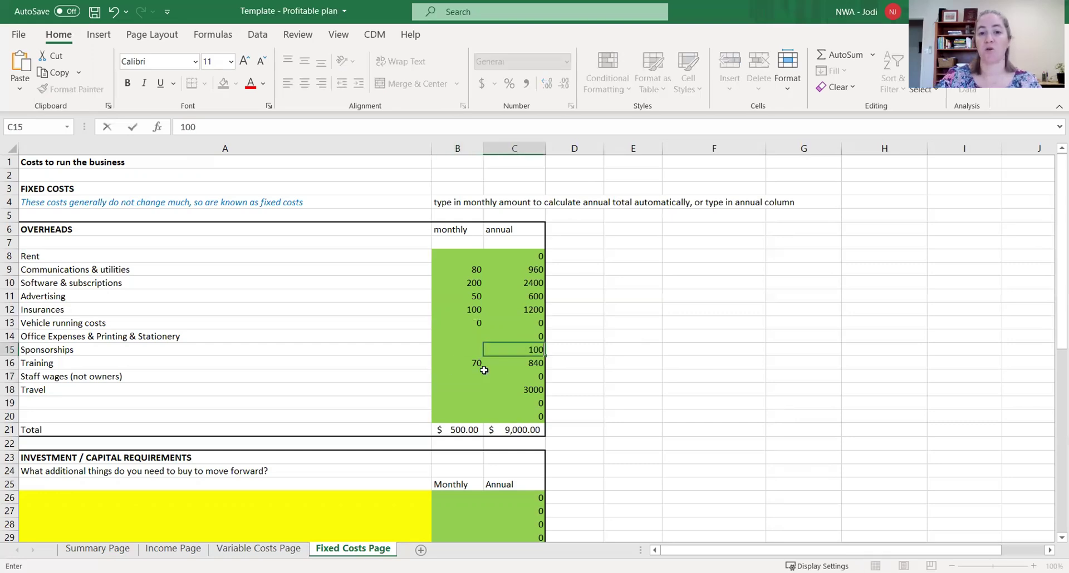
type("0")
key("Return")
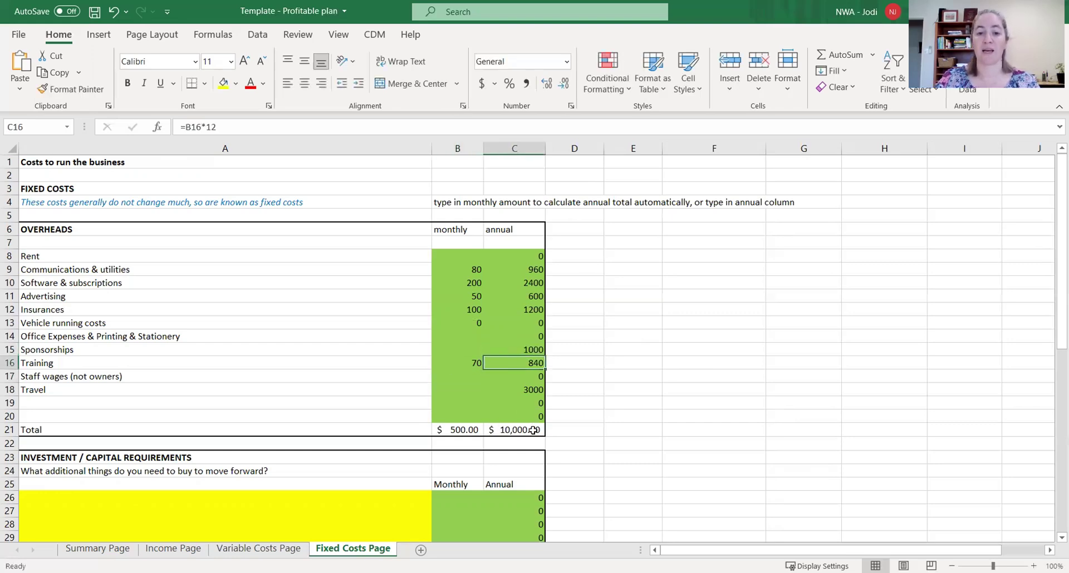
scroll(533, 431, "down", 5)
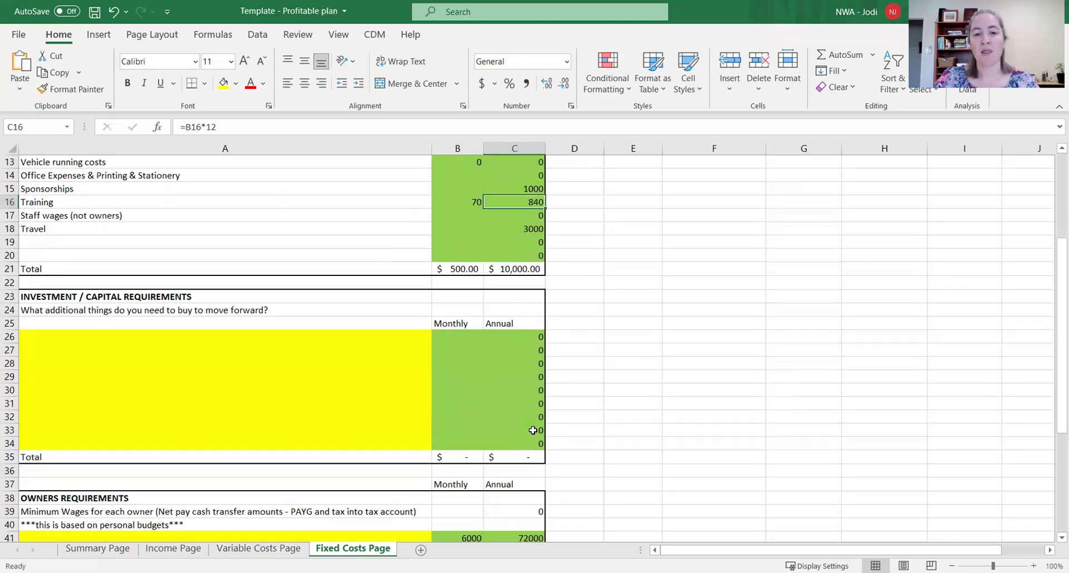
scroll(533, 430, "down", 2)
left_click(225, 287)
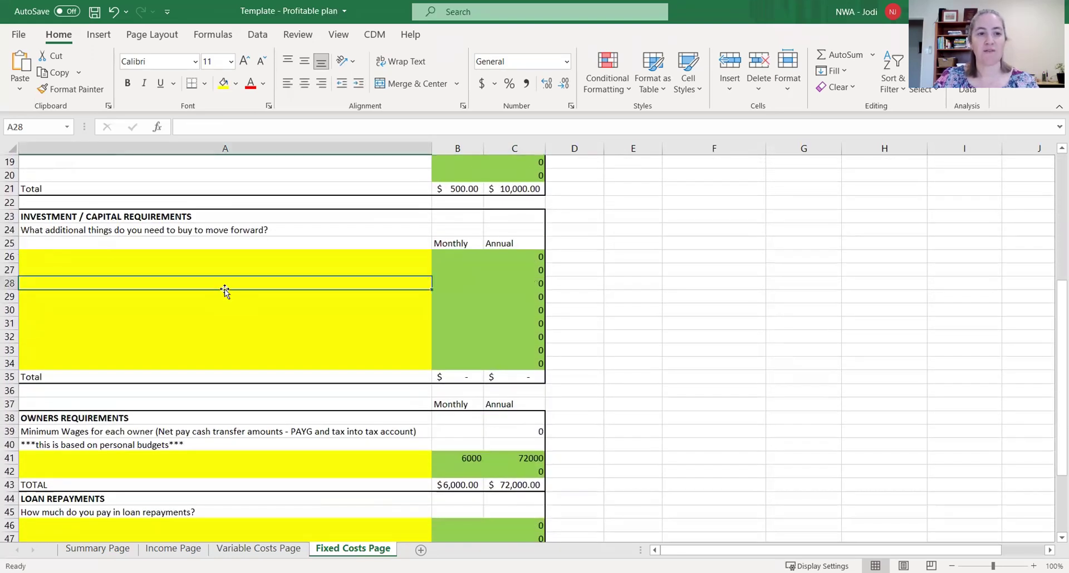
left_click(238, 258)
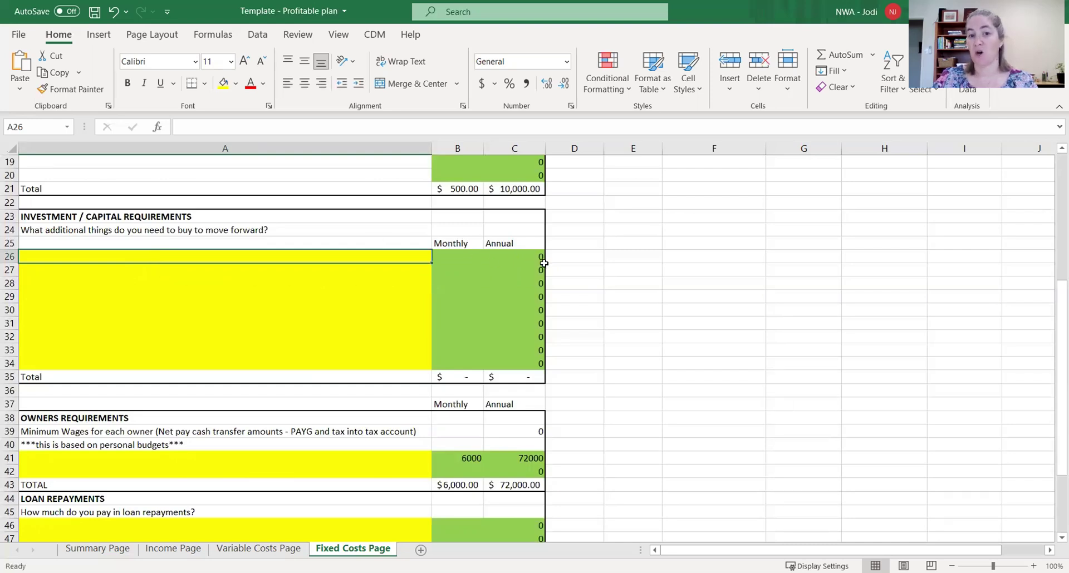
left_click(466, 257)
left_click(536, 257)
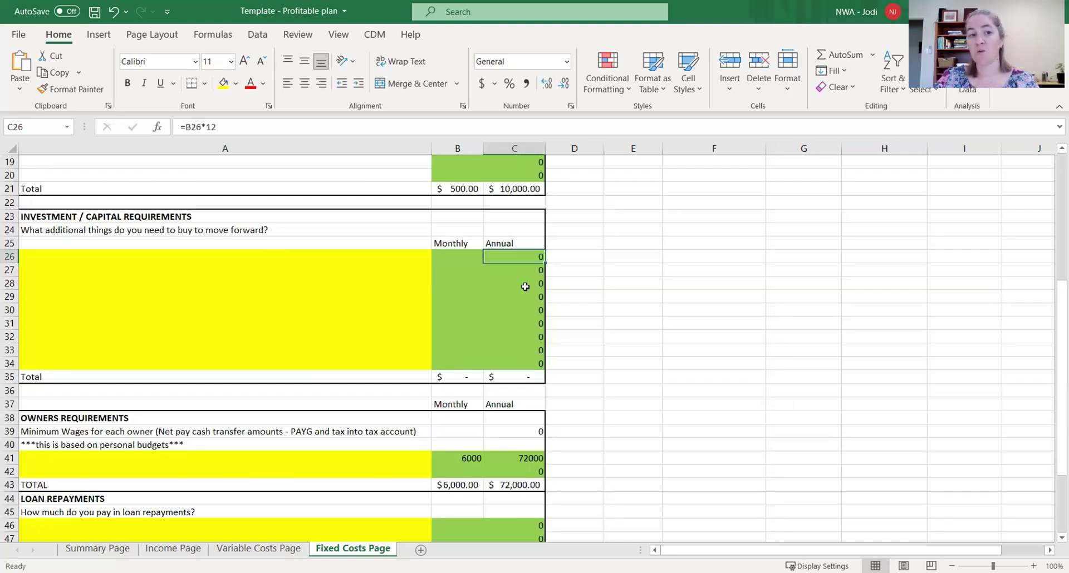
scroll(330, 353, "down", 3)
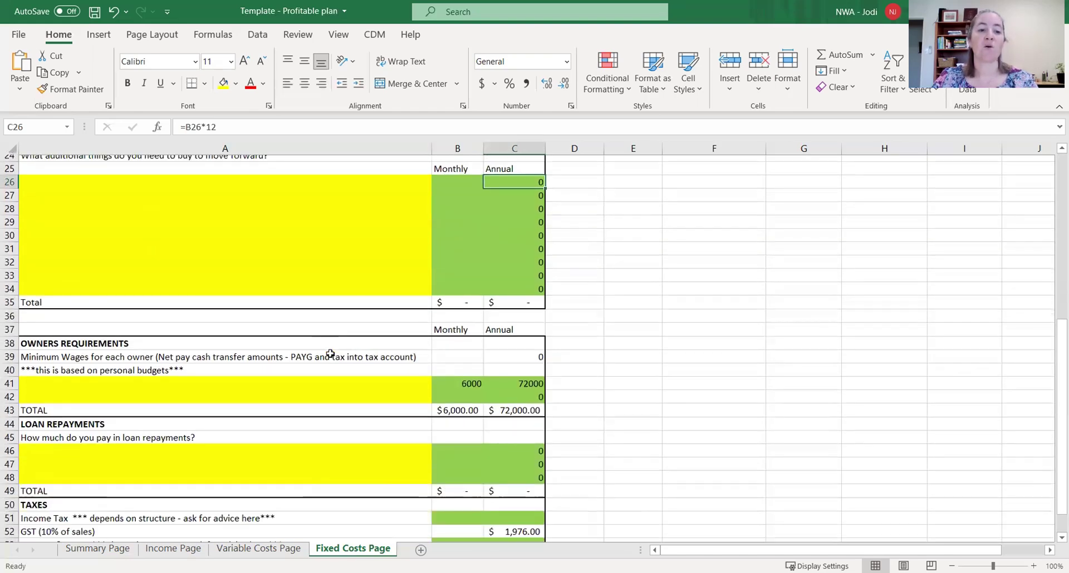
scroll(330, 353, "down", 1)
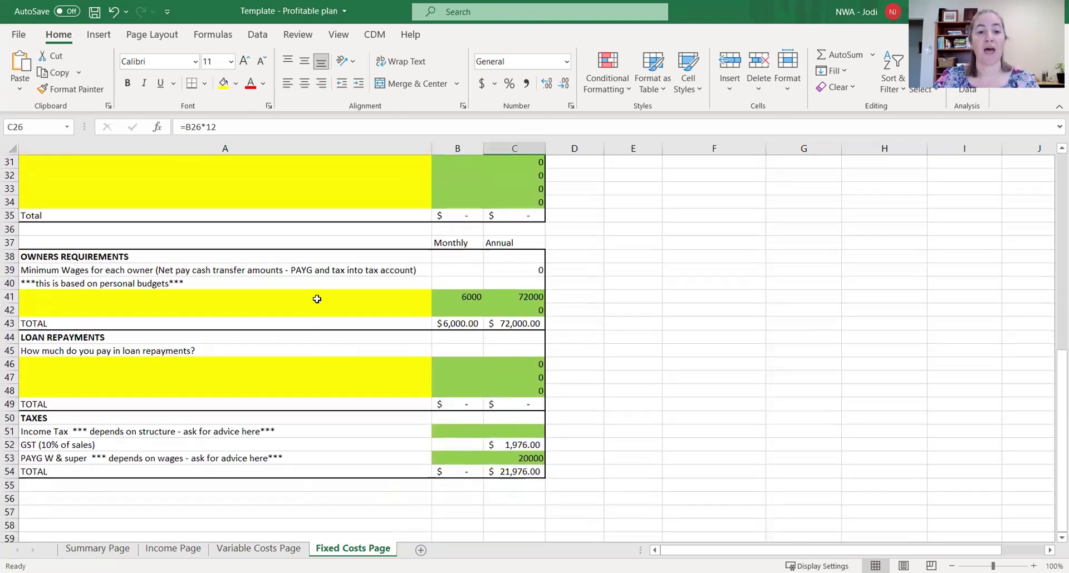
left_click(316, 288)
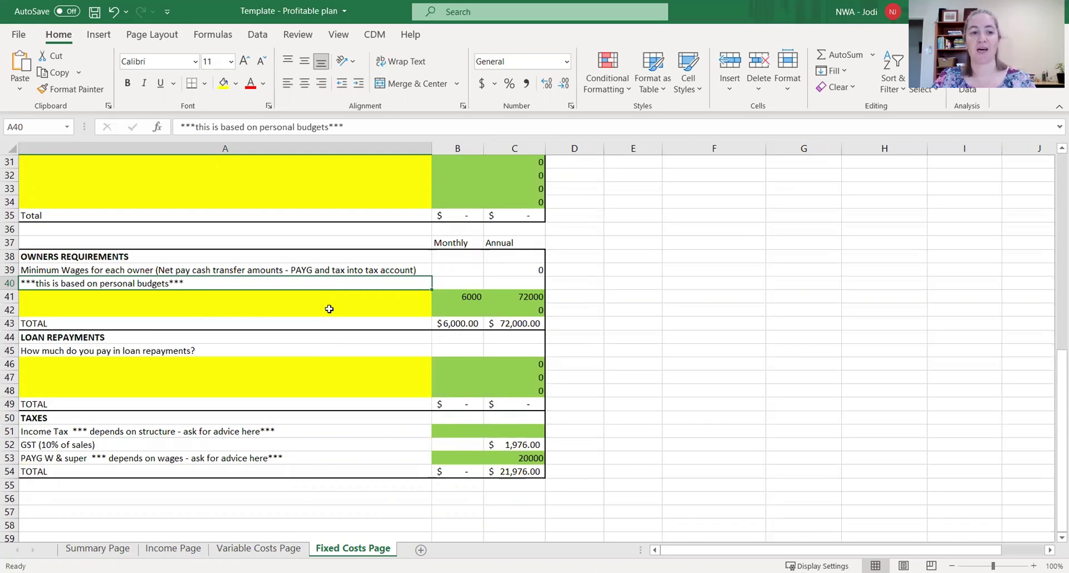
left_click(453, 300)
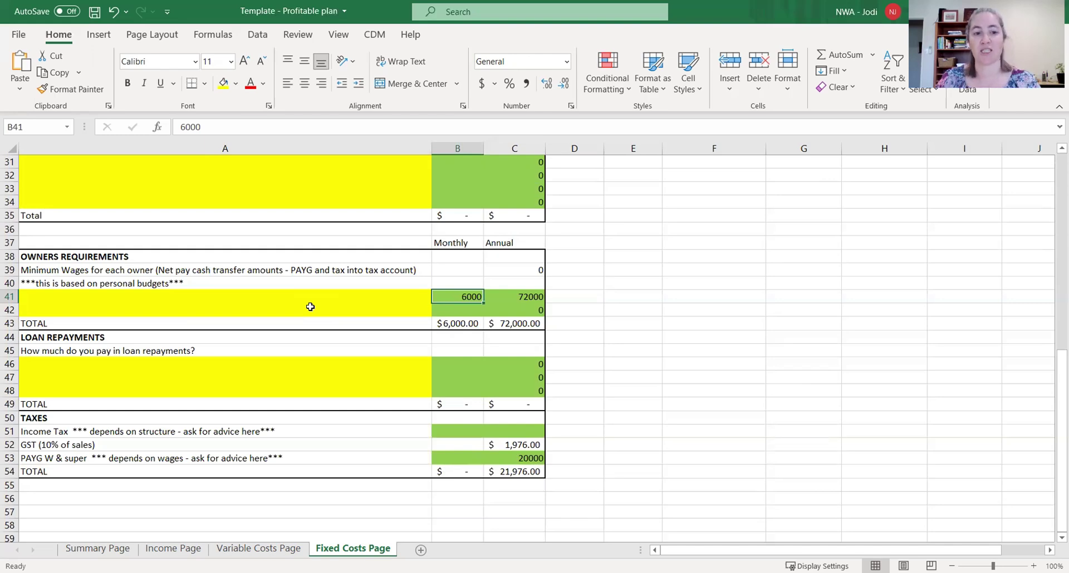
- Check the monthly and annual loan repayment amounts on the Fixed Costs Page
left_click(265, 367)
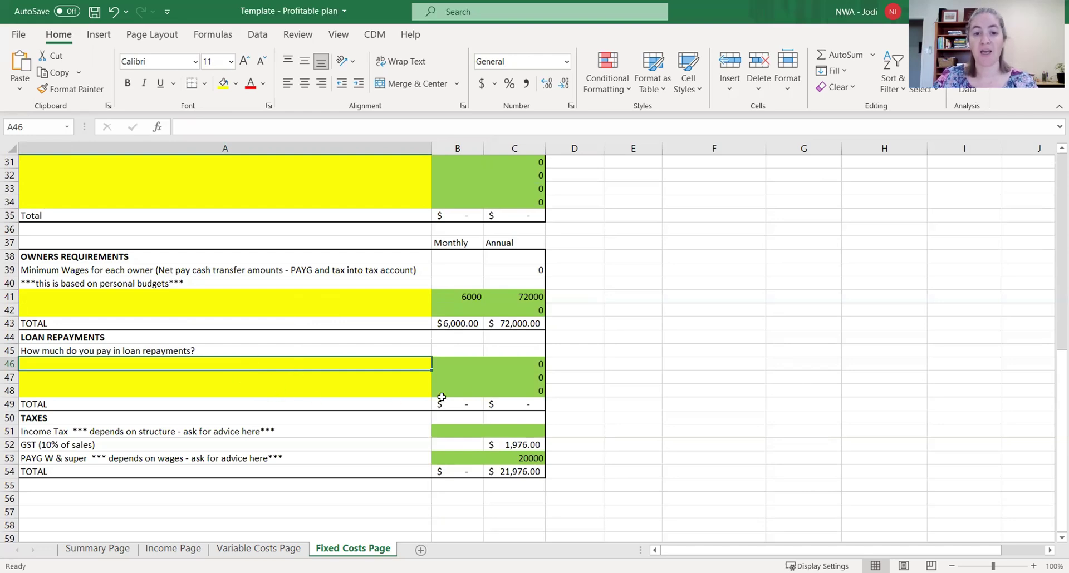
left_click(467, 372)
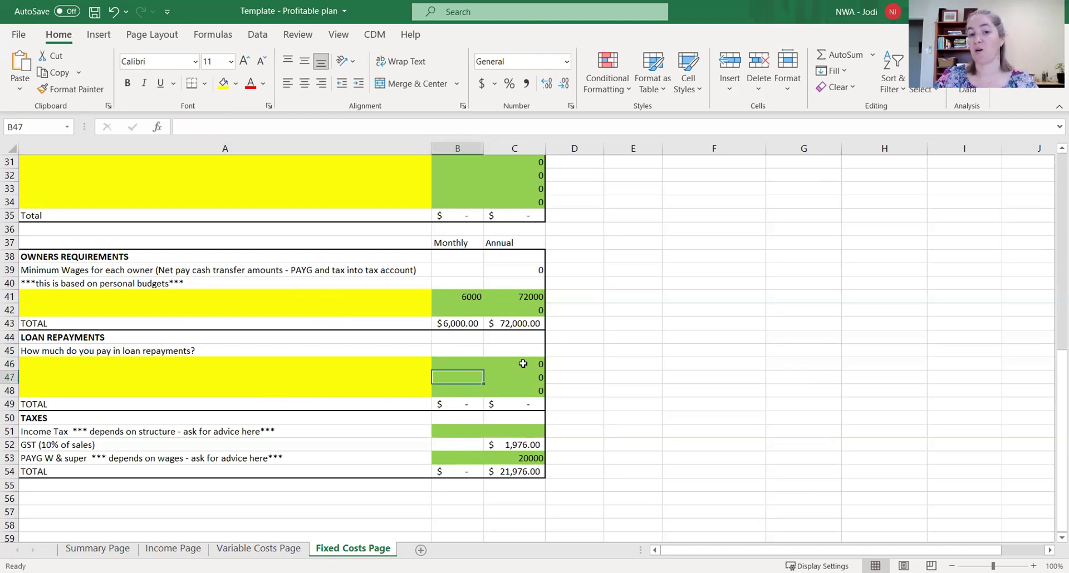
left_click(523, 363)
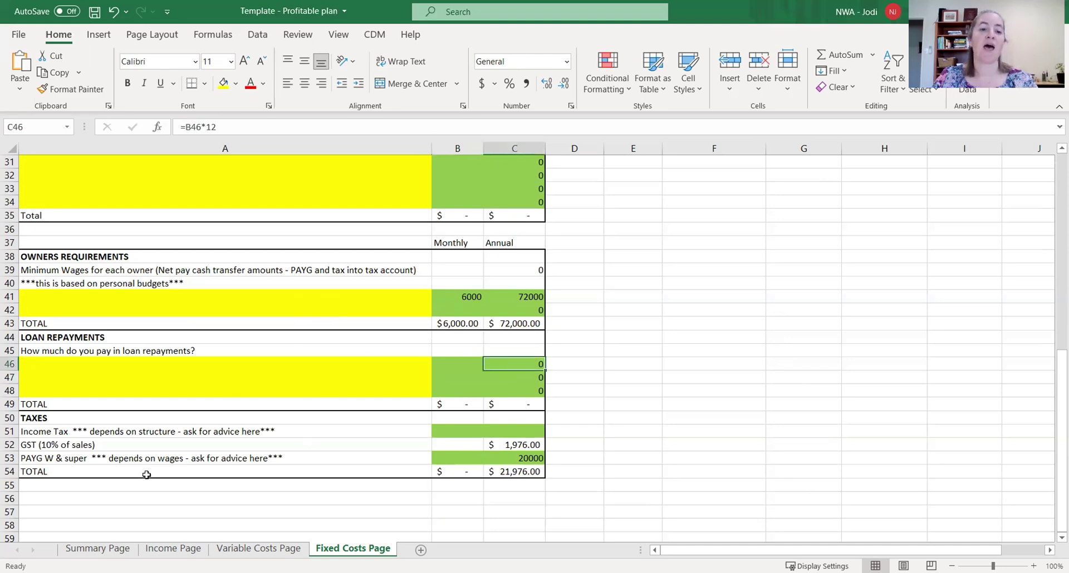
- Review the Income Tax, GST, PAYG W & super and Staff wages rows and the PAYG annual amount
left_click(307, 433)
scroll(303, 448, "down", 1)
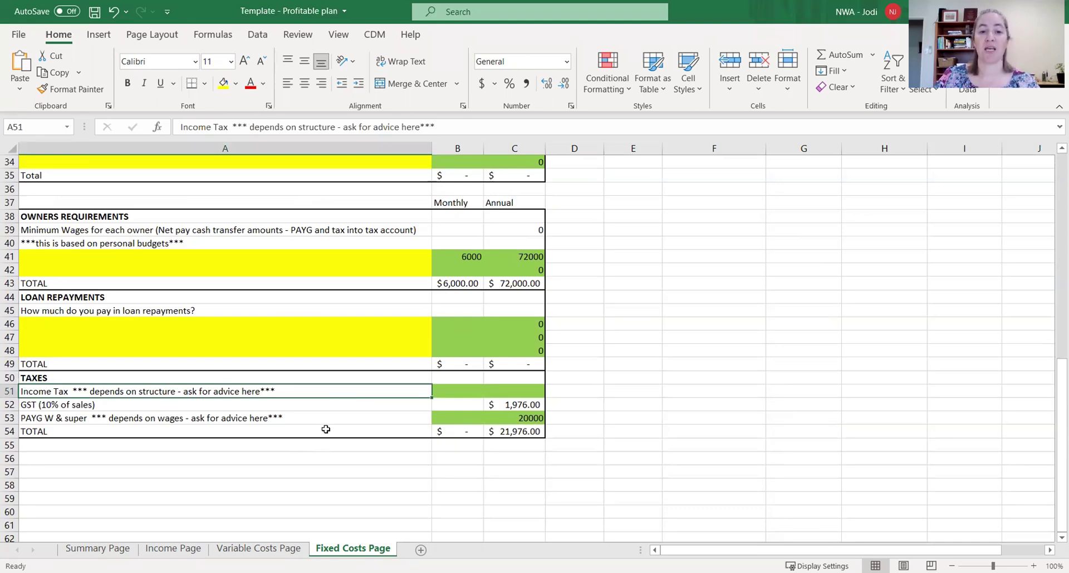
left_click(329, 419)
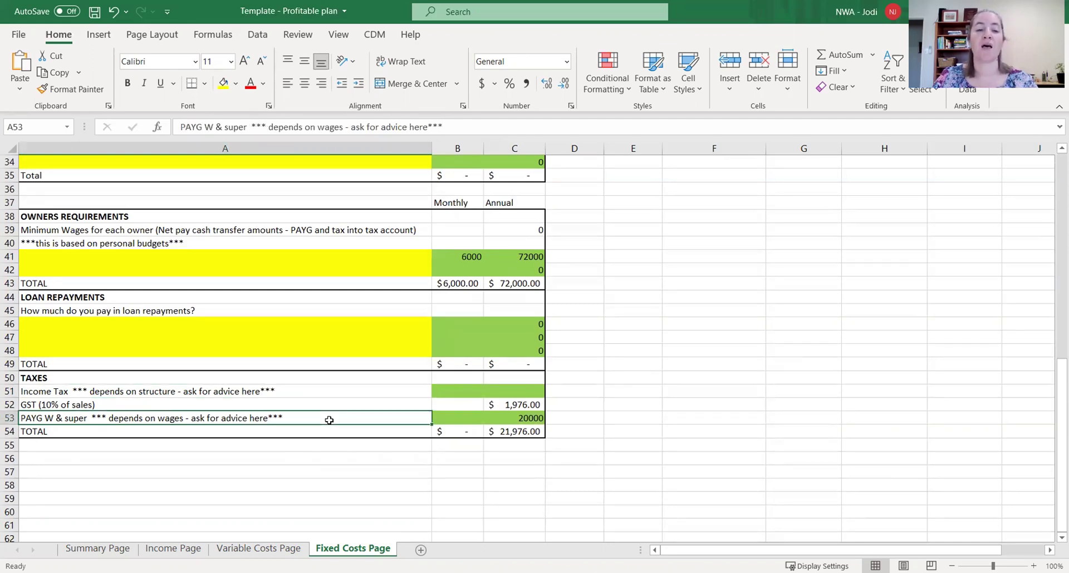
left_click(324, 395)
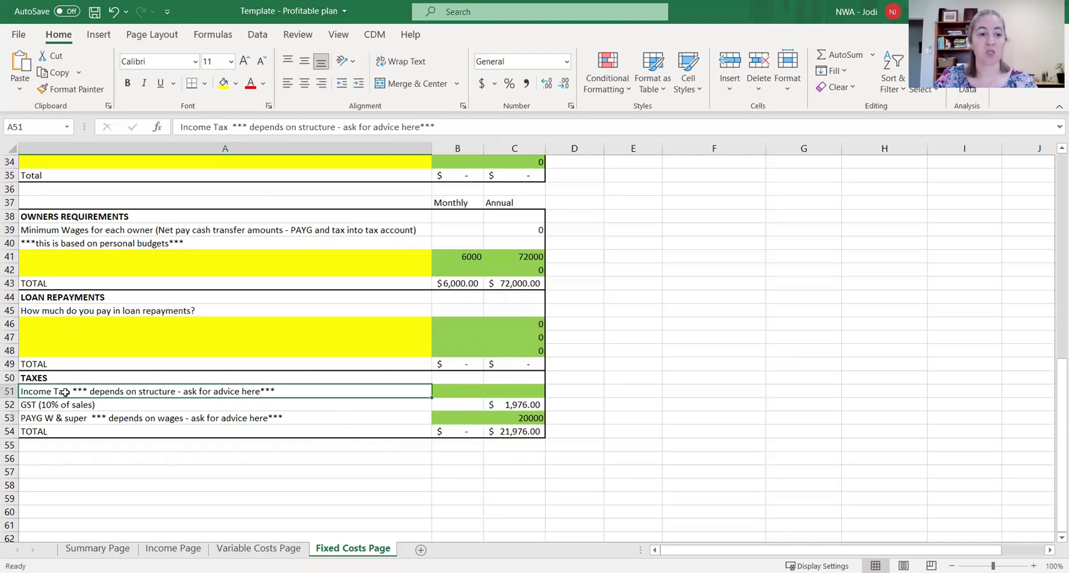
left_click(359, 409)
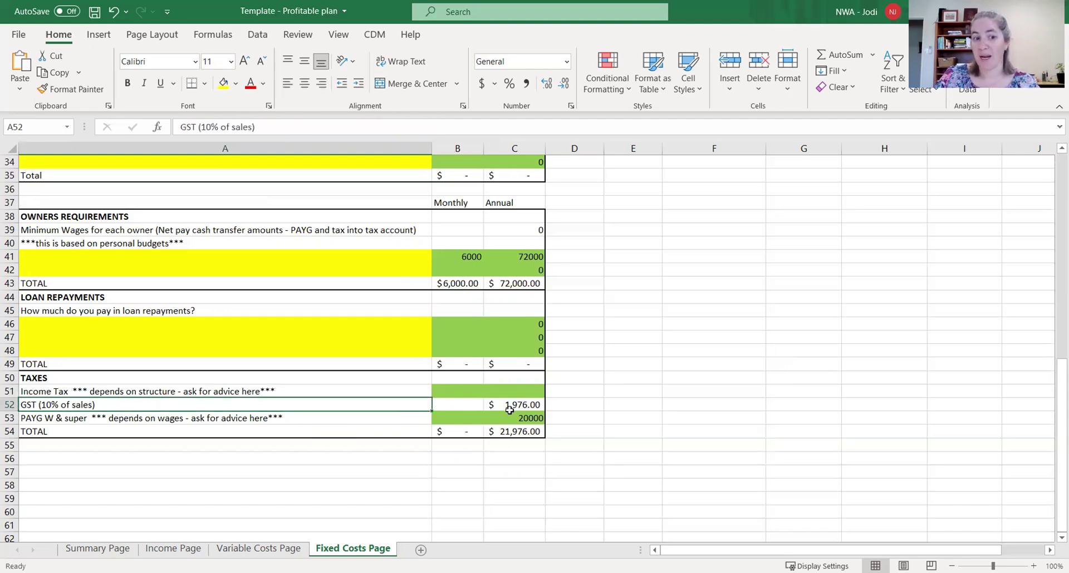
left_click(287, 420)
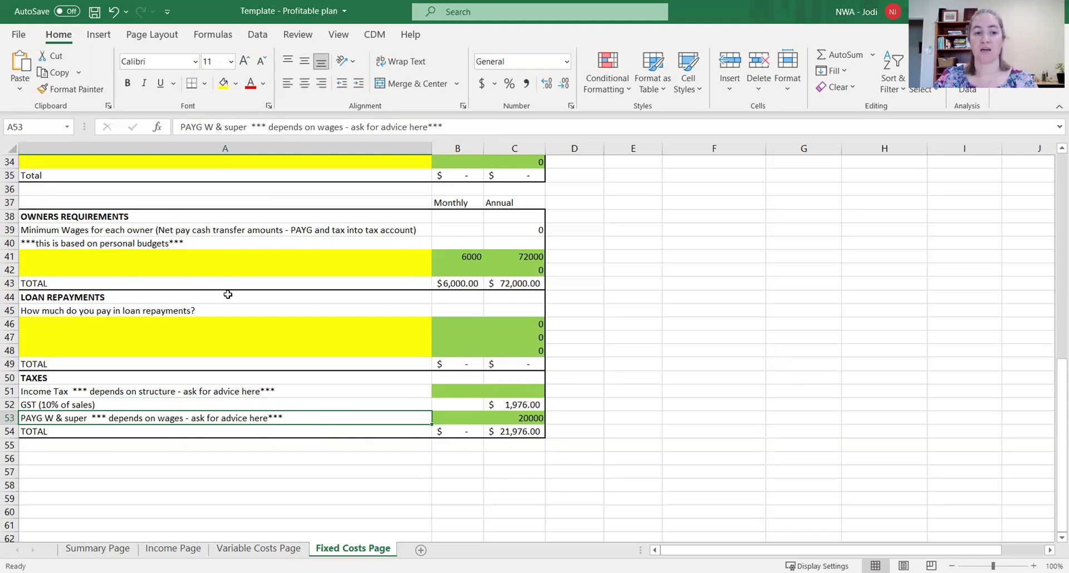
scroll(228, 294, "up", 8)
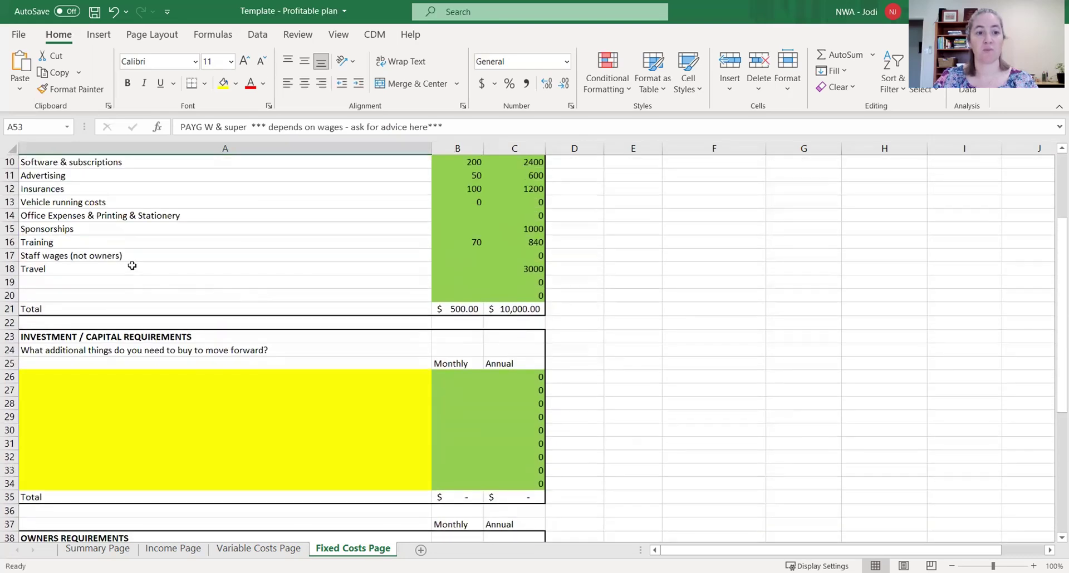
left_click(123, 257)
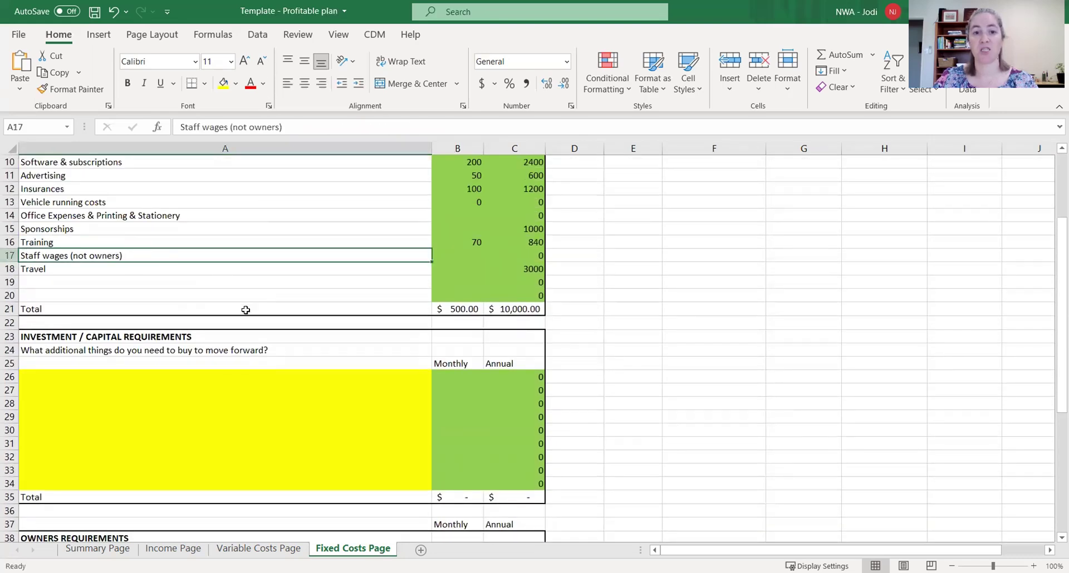
scroll(245, 310, "down", 8)
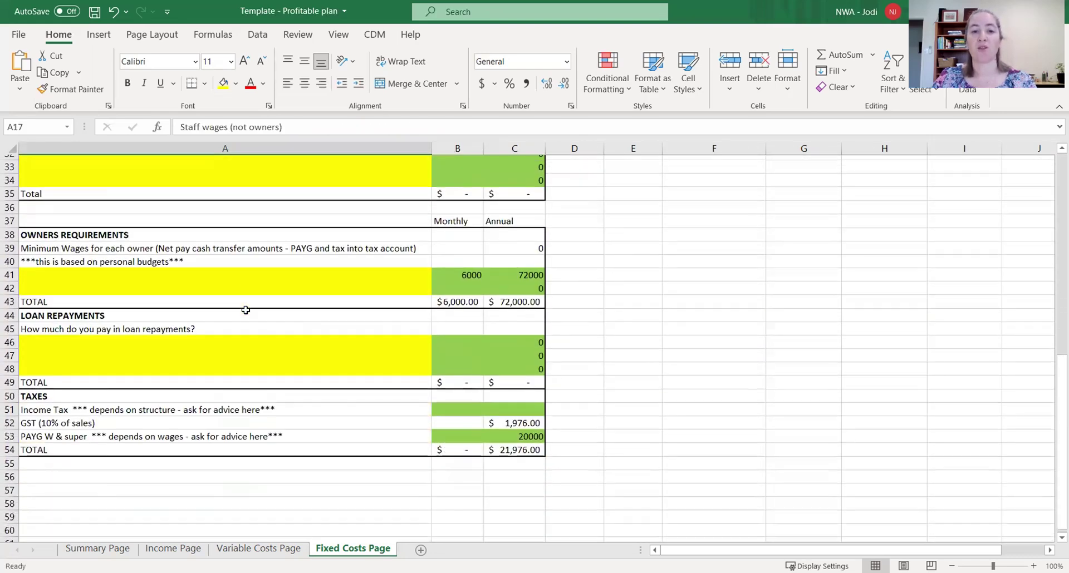
scroll(245, 310, "down", 1)
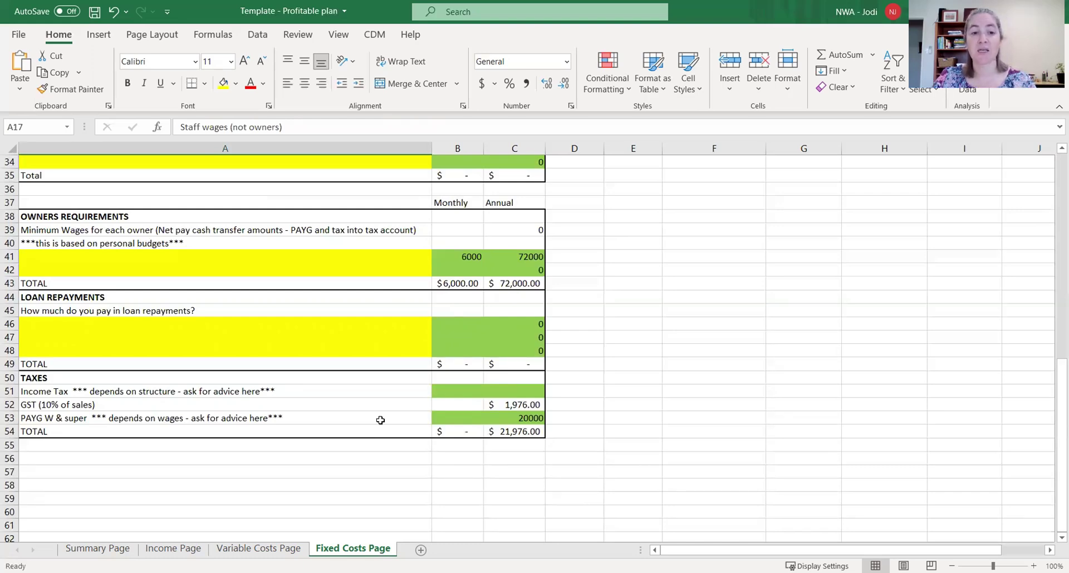
left_click(530, 421)
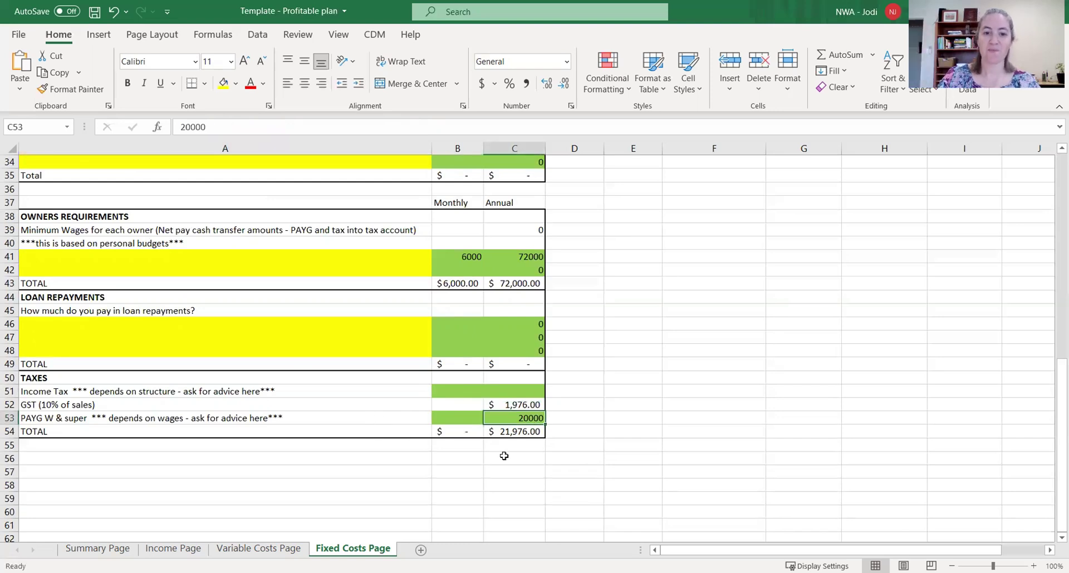
scroll(504, 456, "up", 11)
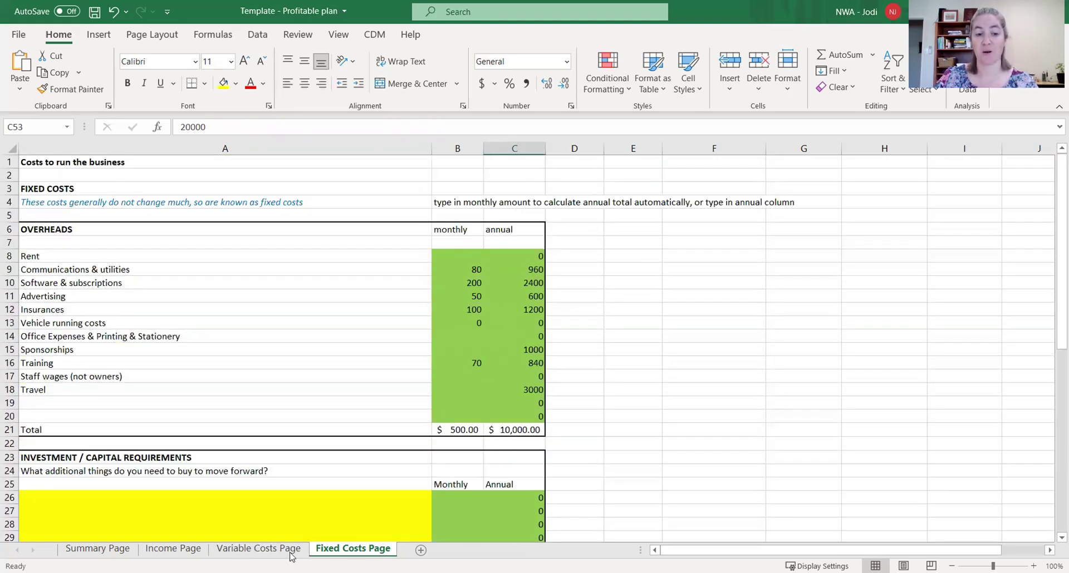
left_click(177, 550)
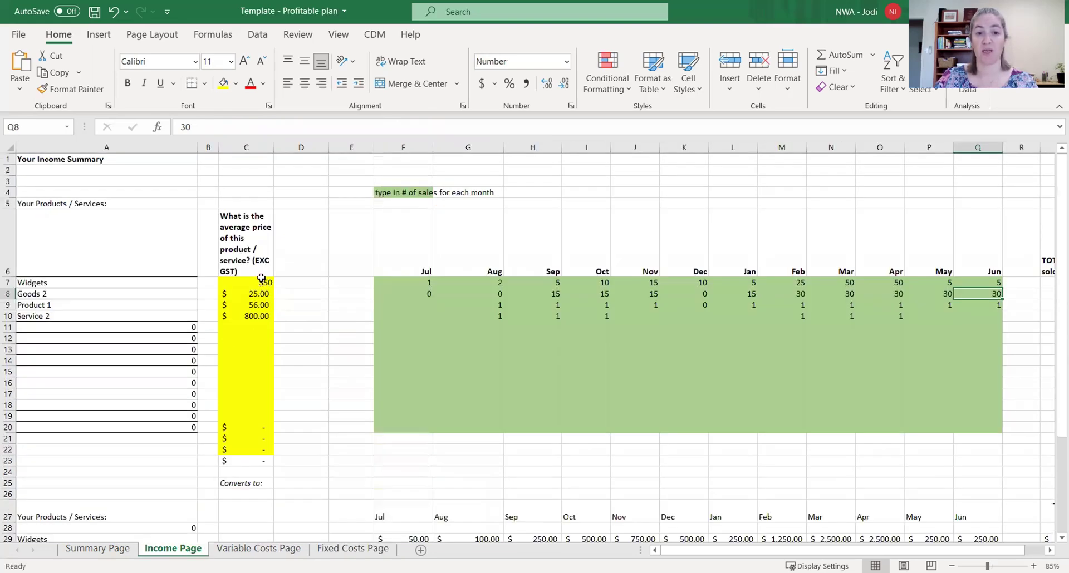
left_click(261, 549)
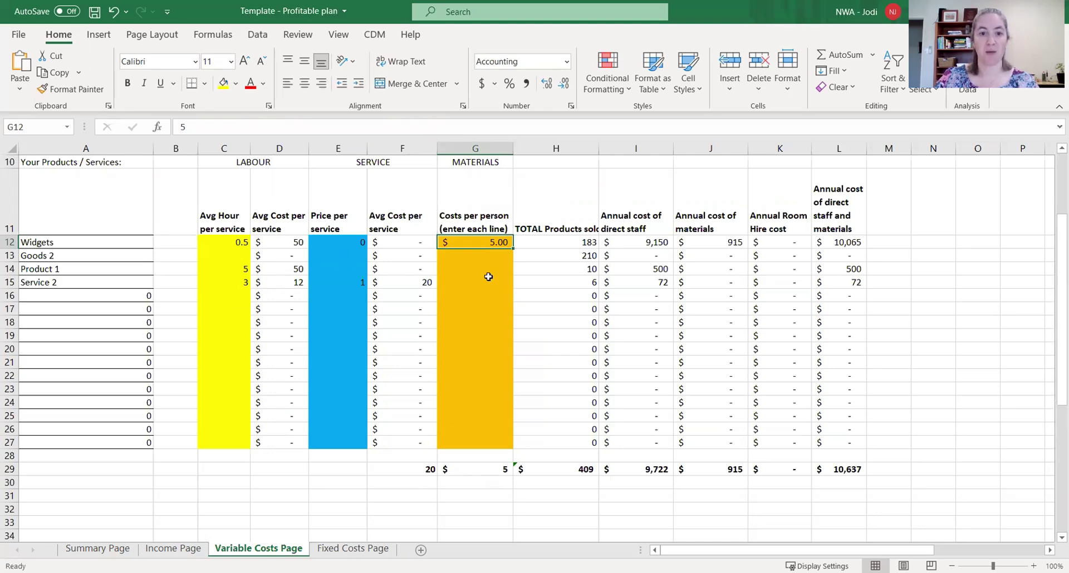
key("Down")
key("Down")
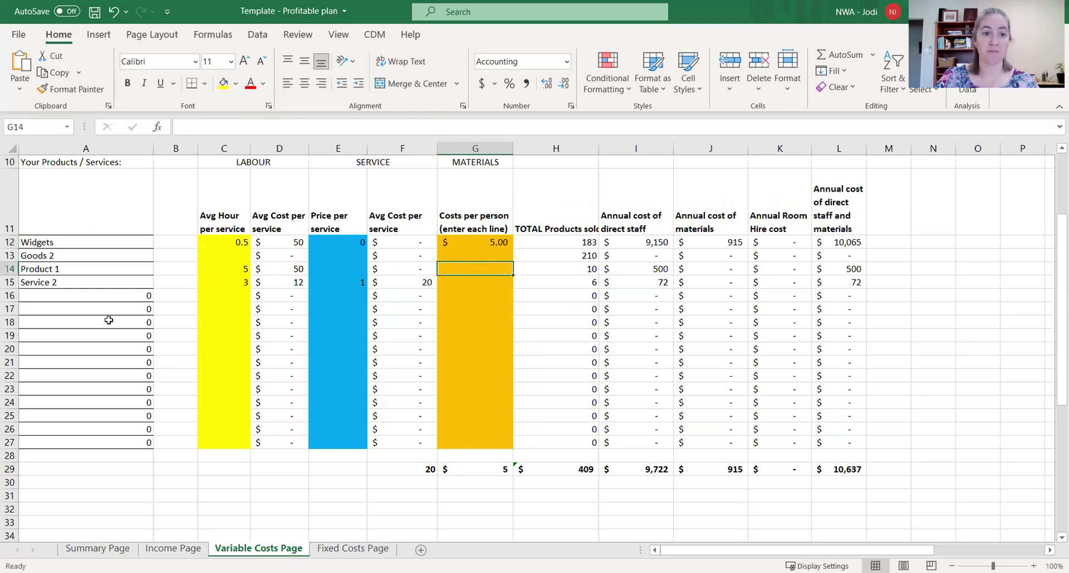
left_click(348, 551)
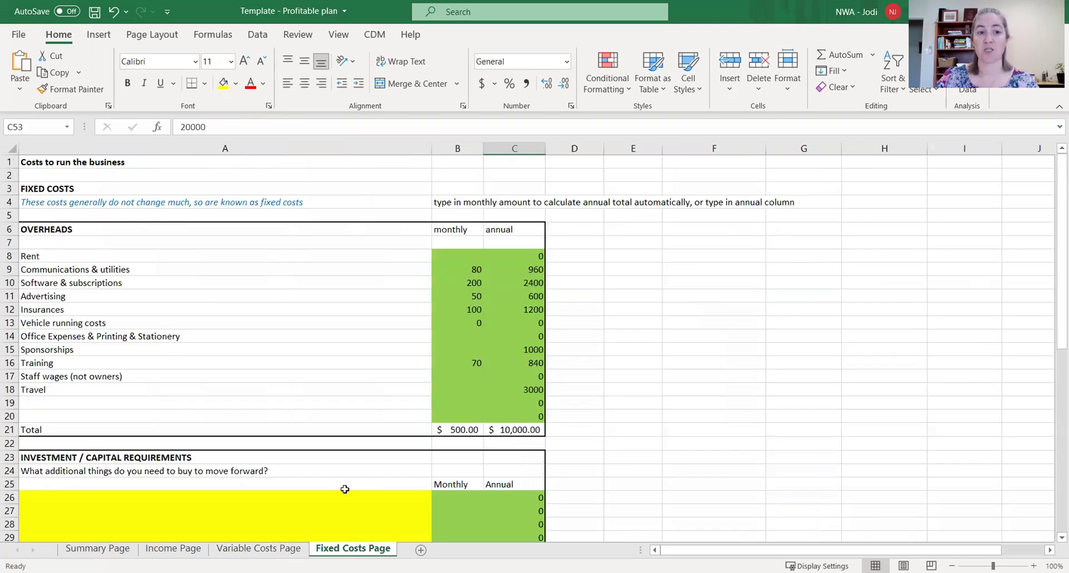
- Return to the Summary Page and inspect Widgets' 9,150 sales, 10,065 costs and 915 loss
scroll(344, 490, "down", 3)
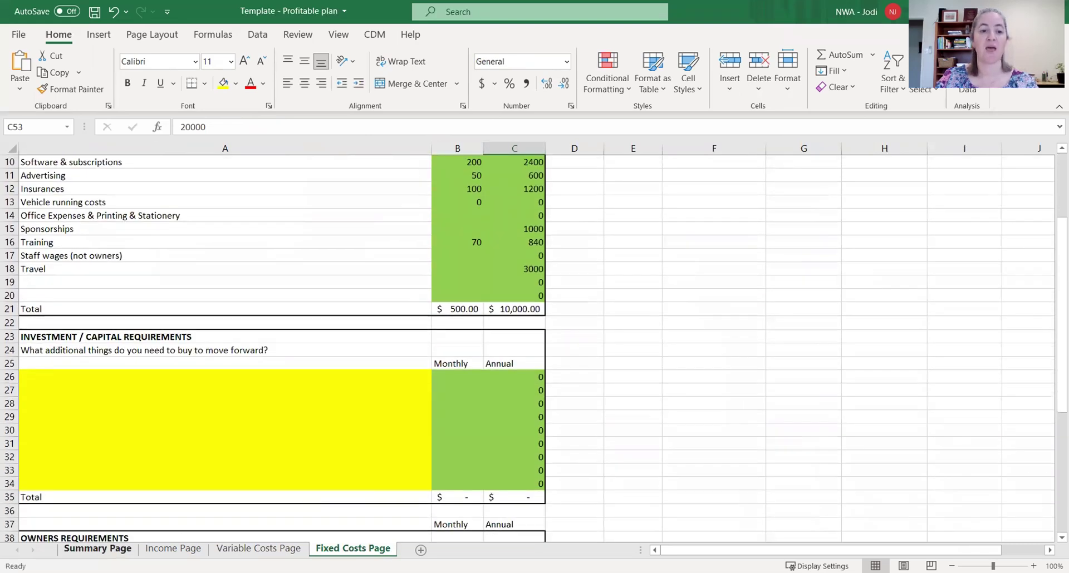
left_click(113, 551)
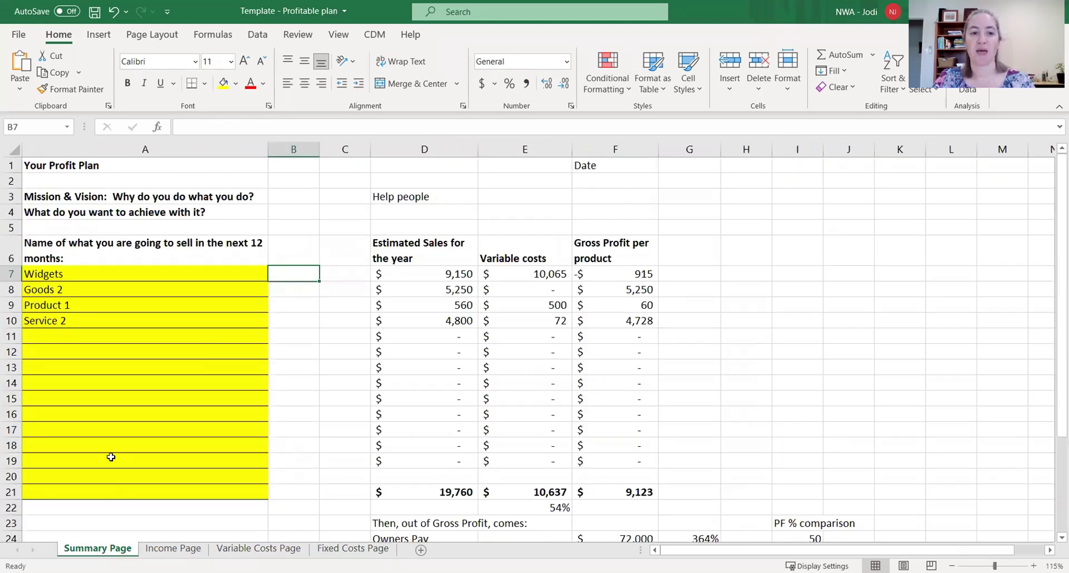
scroll(111, 457, "down", 1)
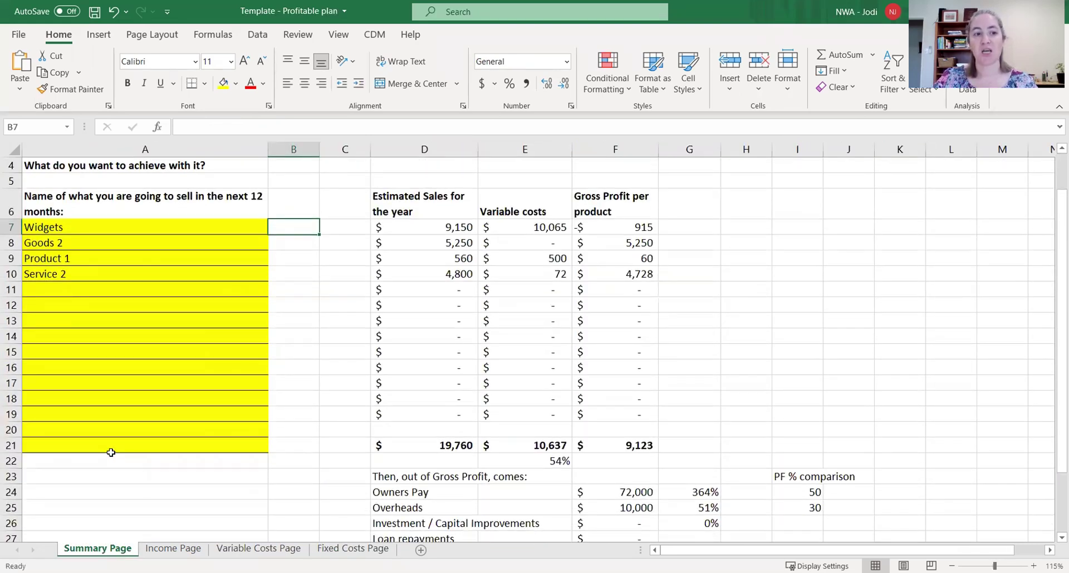
scroll(110, 452, "up", 1)
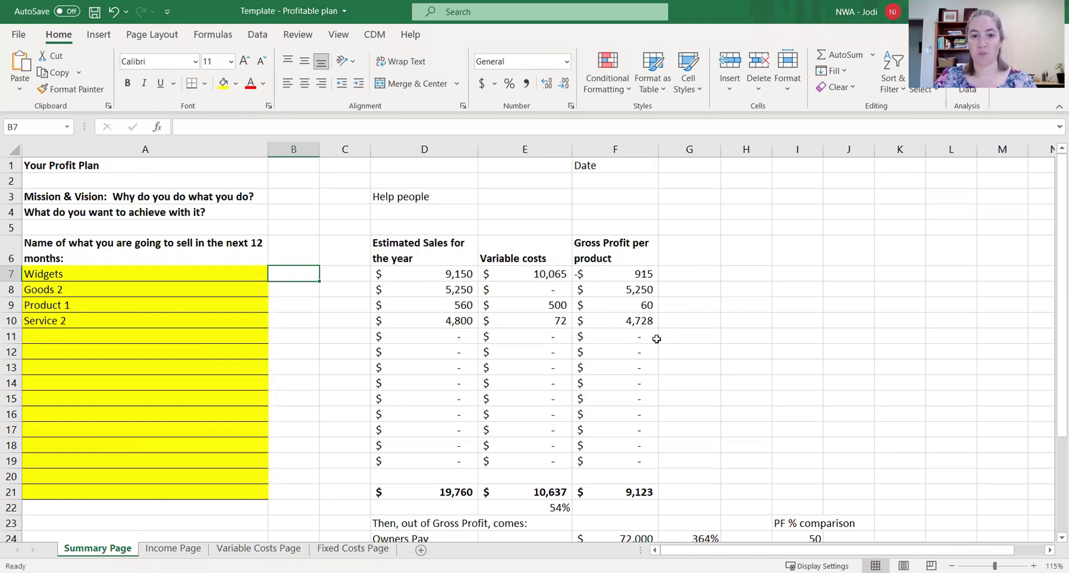
left_click_drag(452, 273, 605, 277)
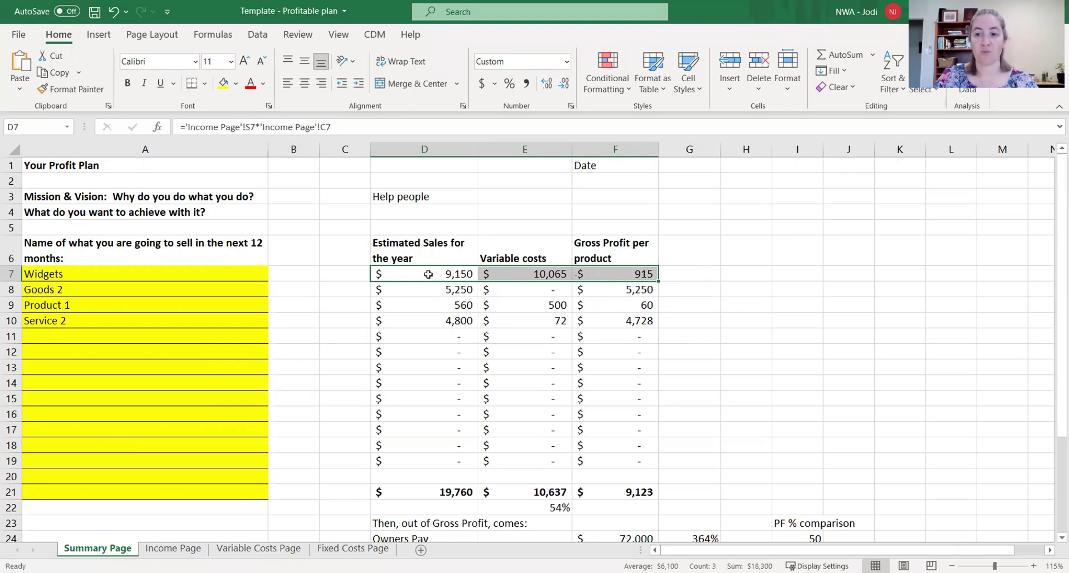
left_click(428, 275)
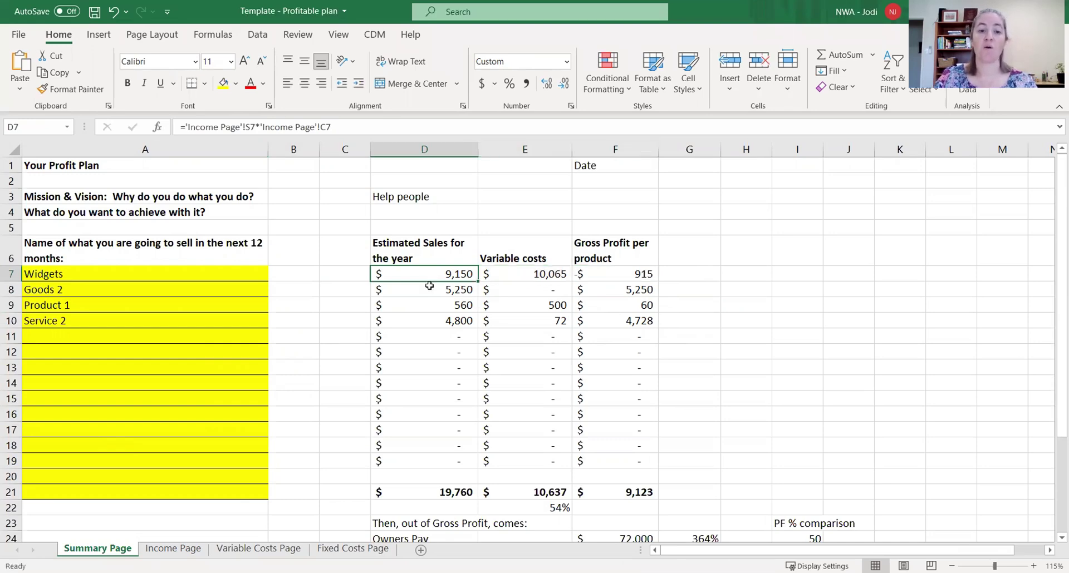
- Recheck the Widgets materials cost and average hours on the Variable Costs Page
left_click(245, 549)
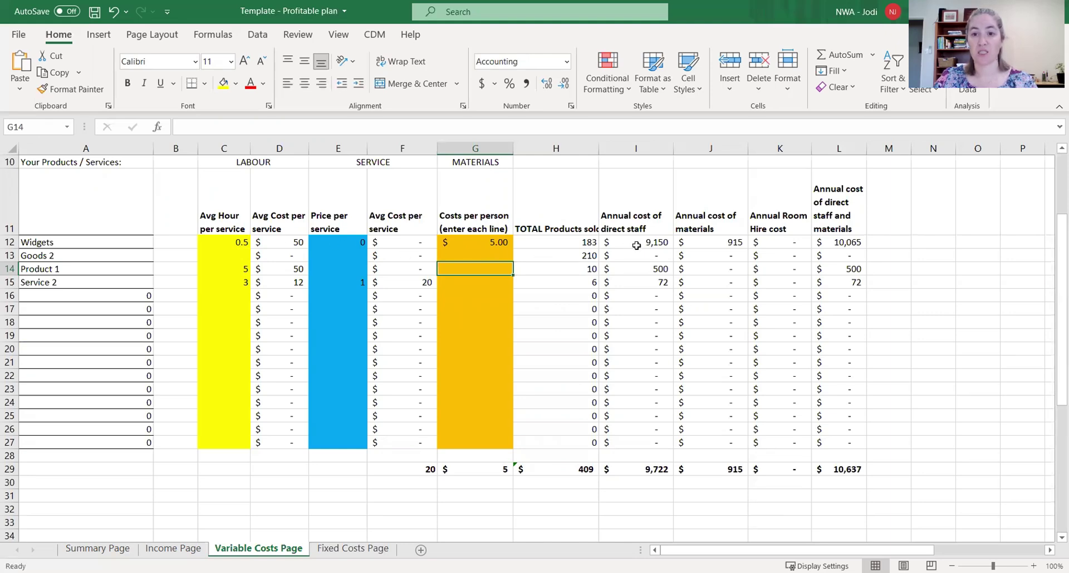
left_click(498, 244)
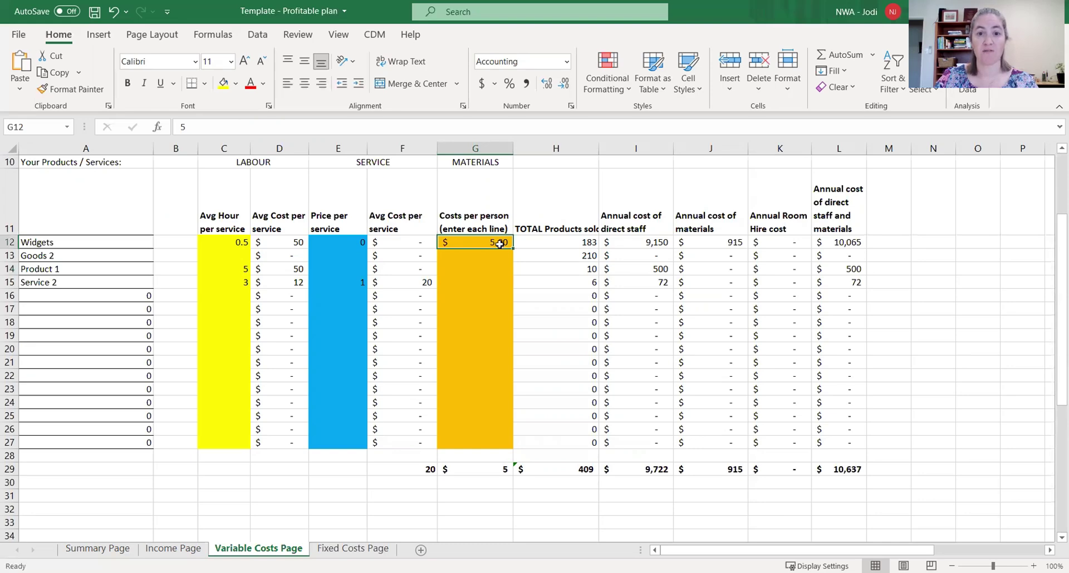
left_click(232, 243)
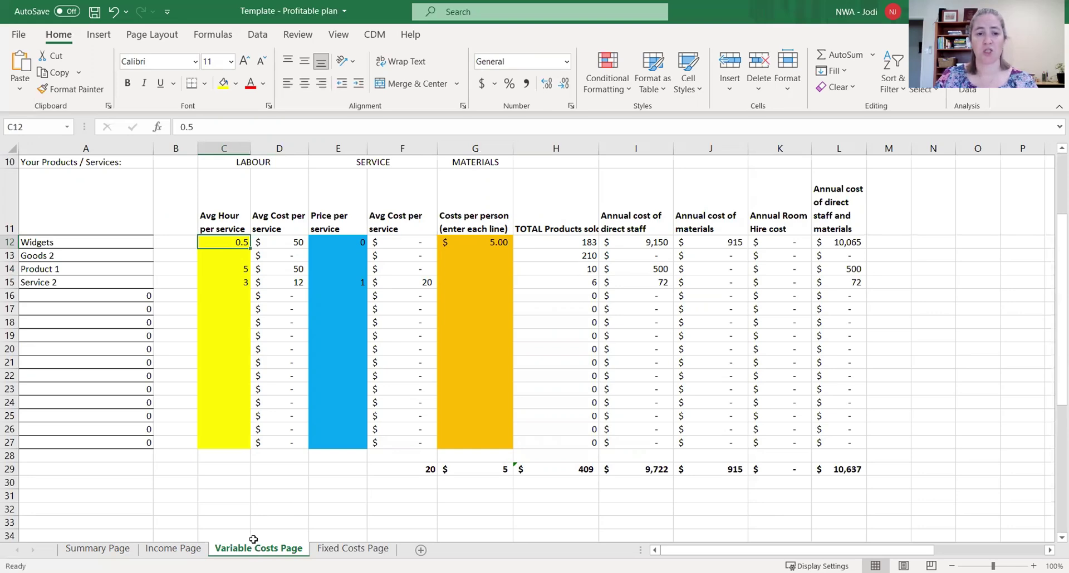
- Change the Widgets average price in C7 of the Income Page to 75
left_click(193, 553)
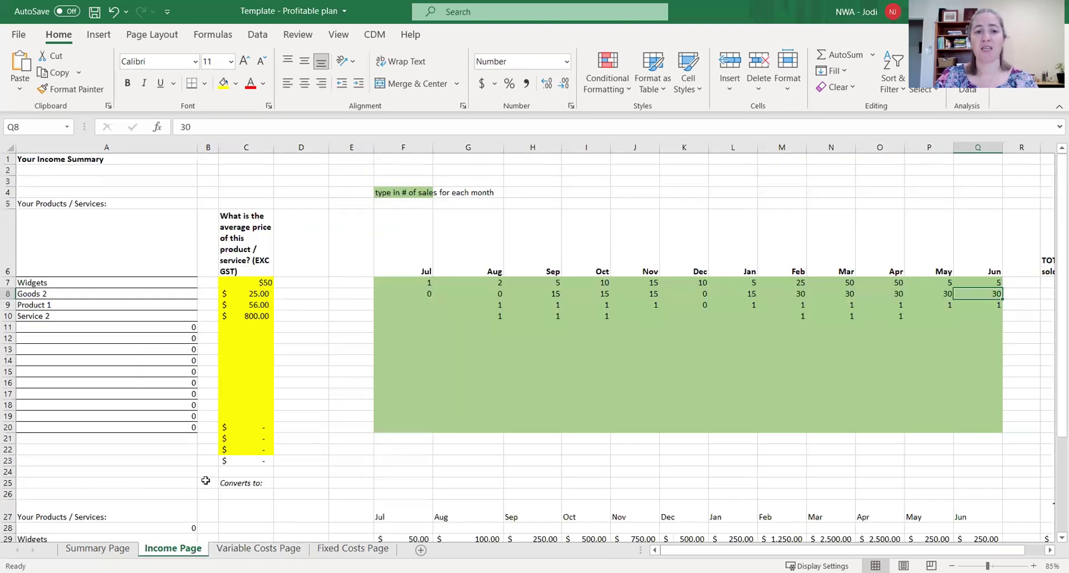
left_click(245, 282)
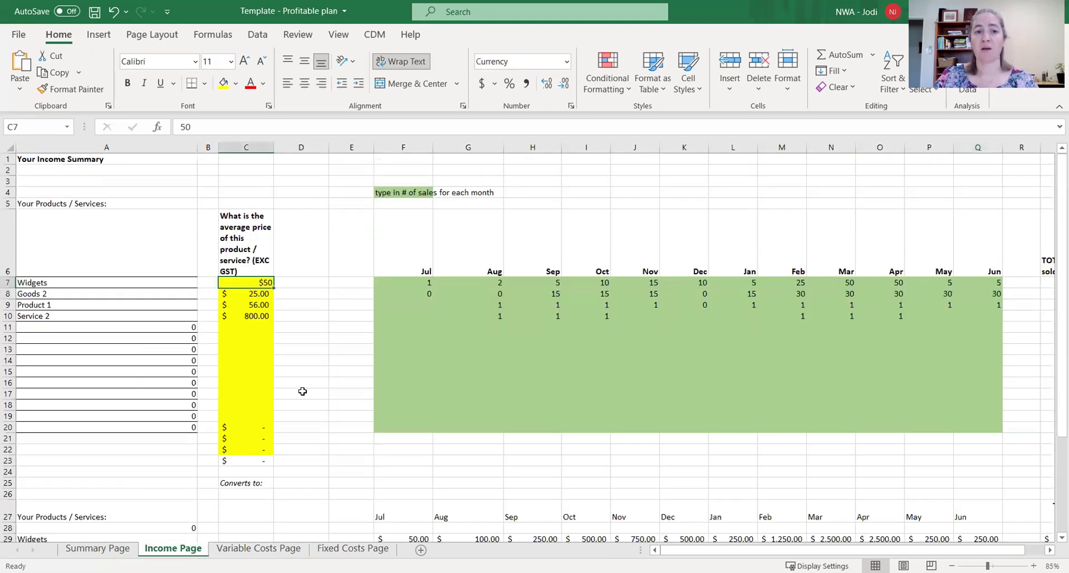
type("75")
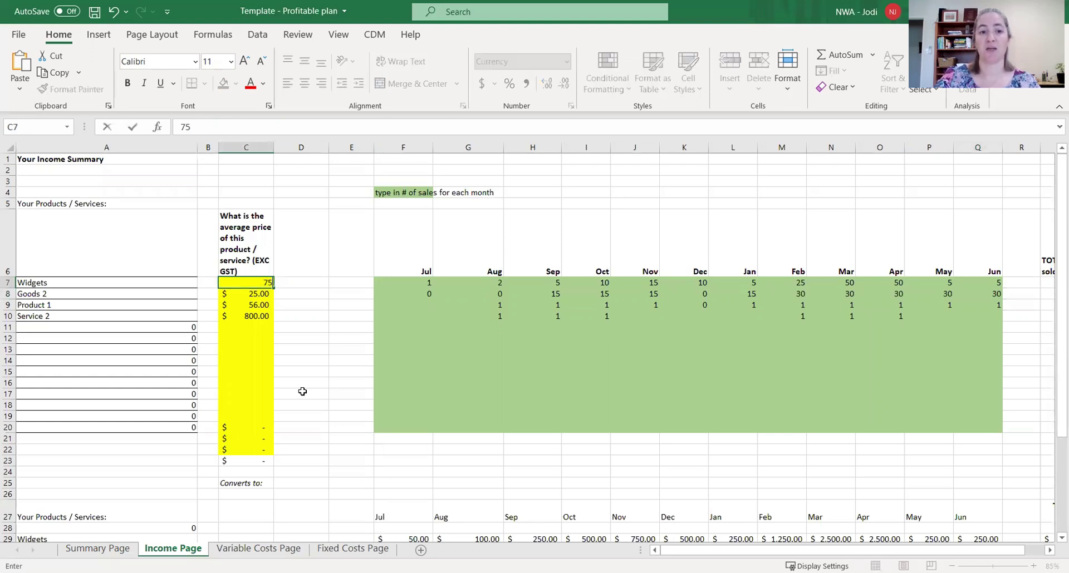
key("Return")
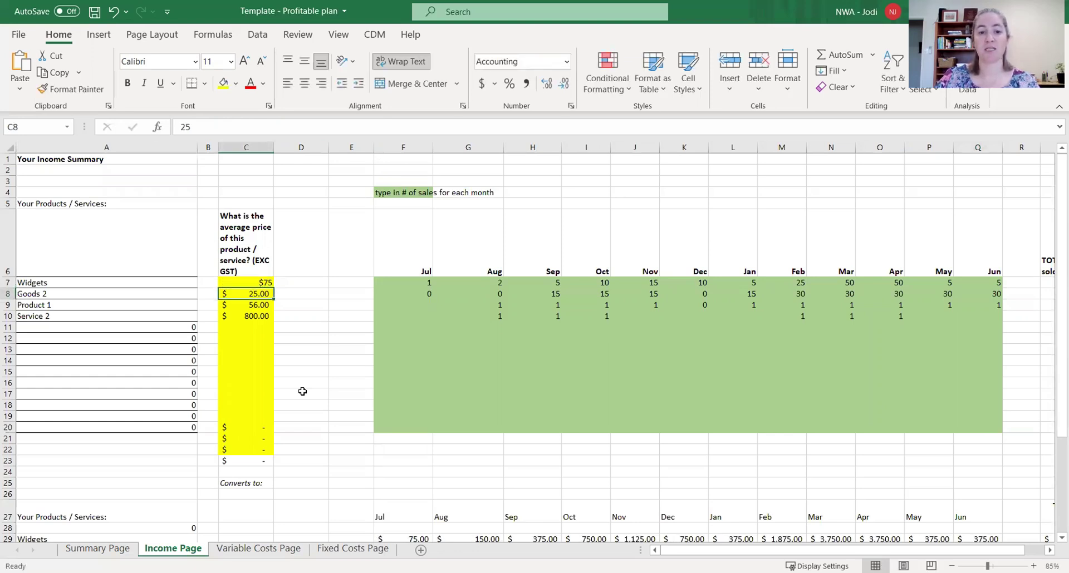
- Return to the Summary Page to review Widgets' $3,660 gross profit and the $13,698 total
left_click(97, 548)
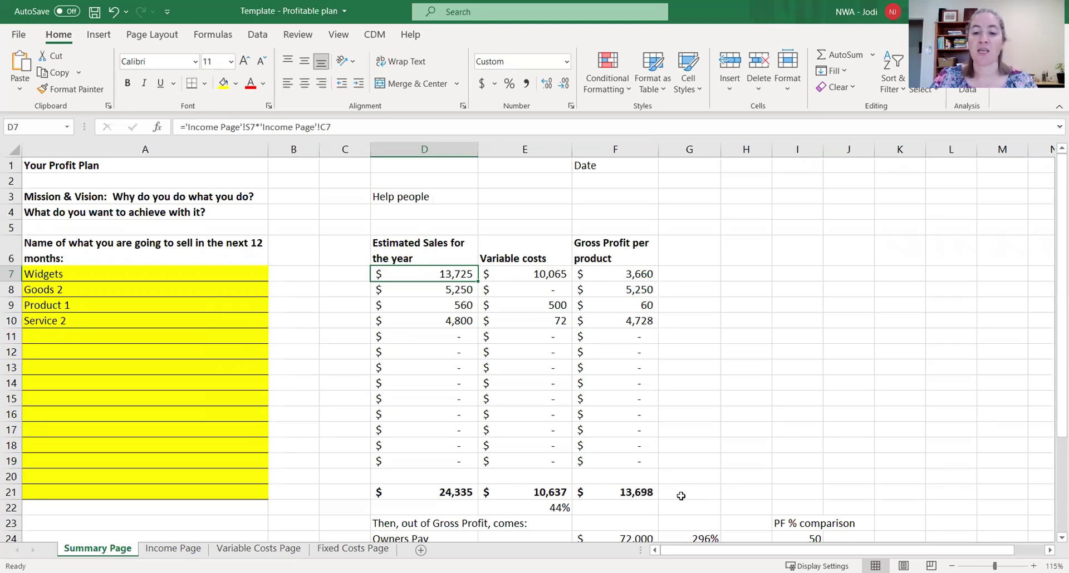
left_click(679, 493)
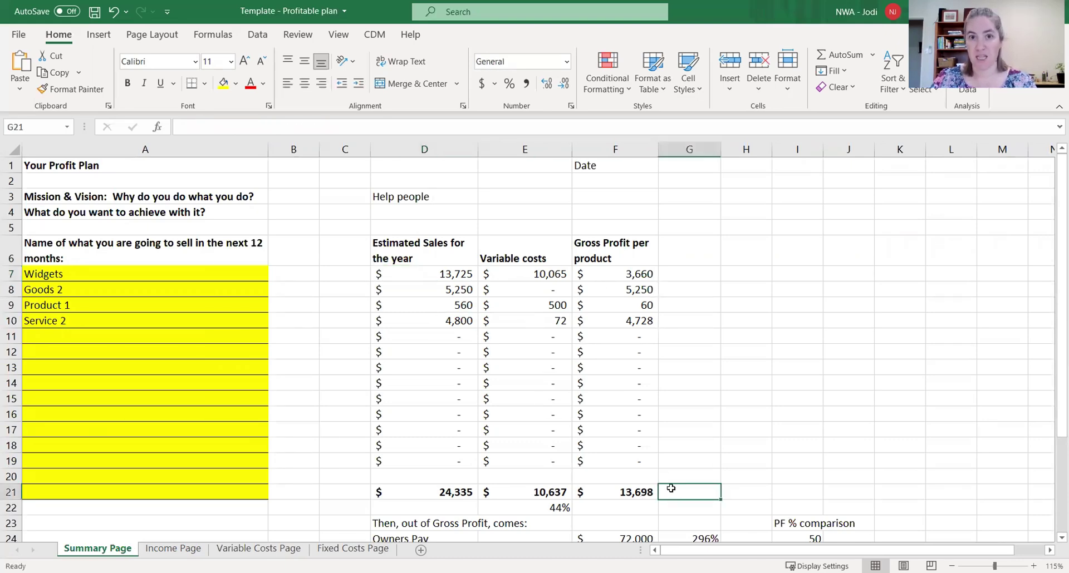
scroll(670, 487, "down", 4)
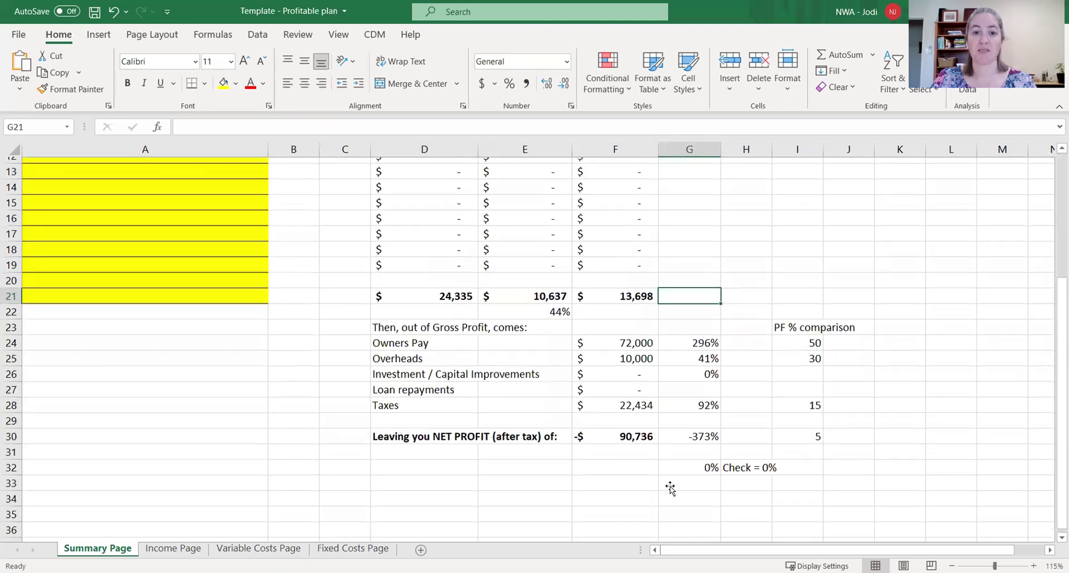
scroll(669, 484, "up", 1)
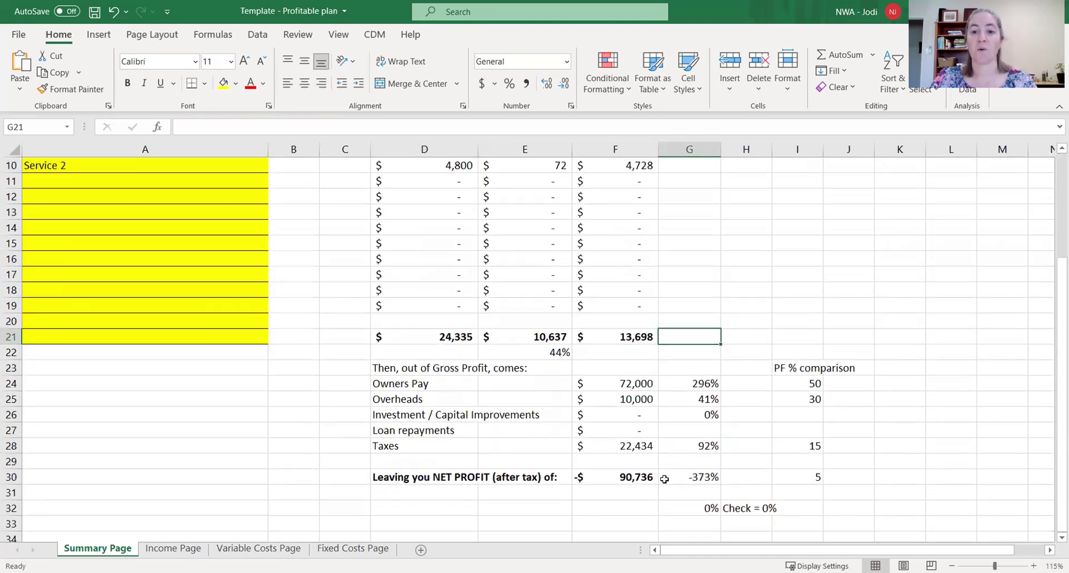
left_click(651, 383)
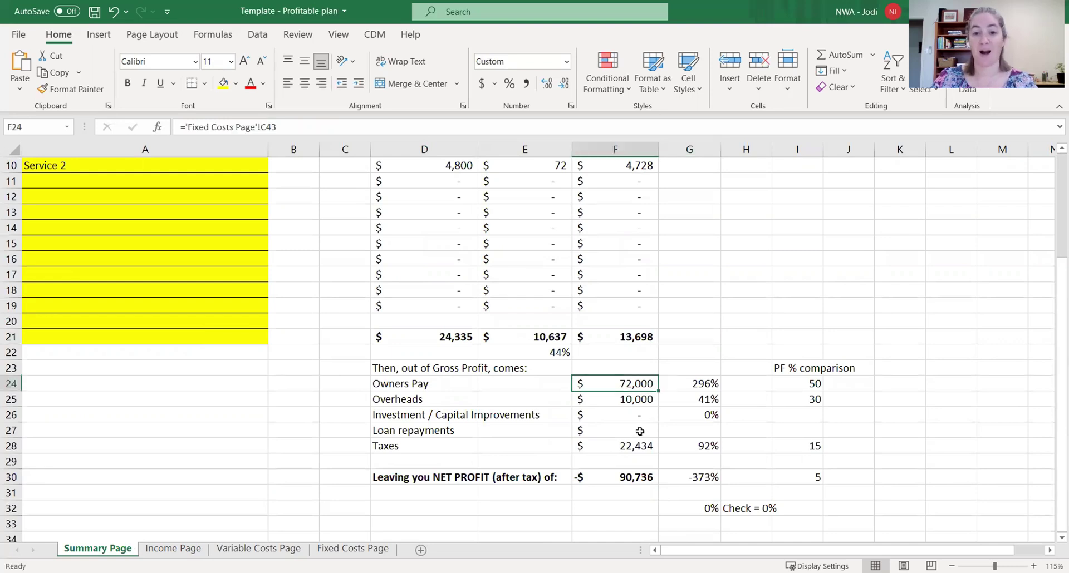
left_click(632, 399)
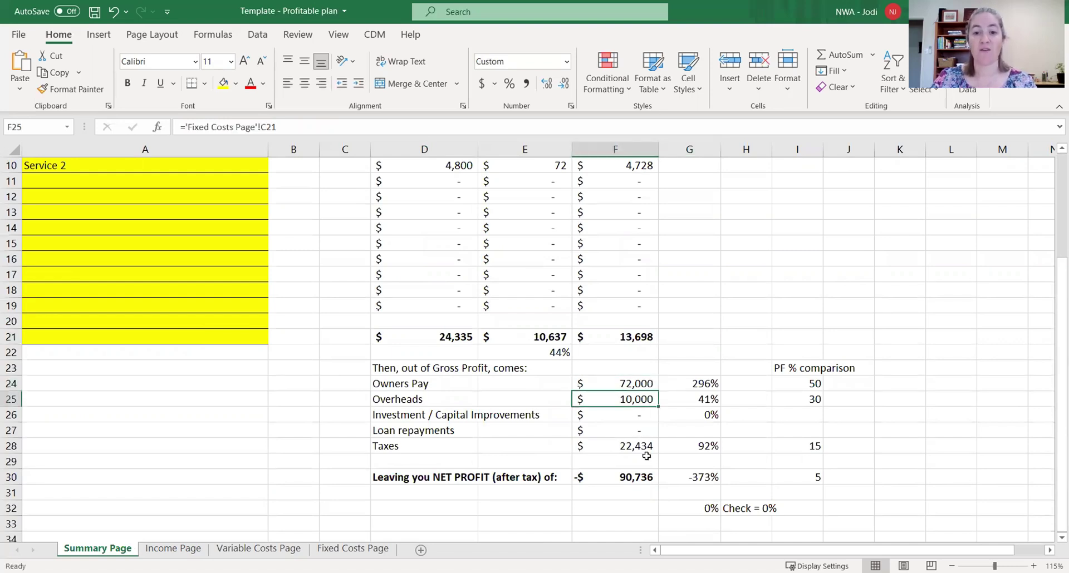
key("Down")
key("Down")
key("Down")
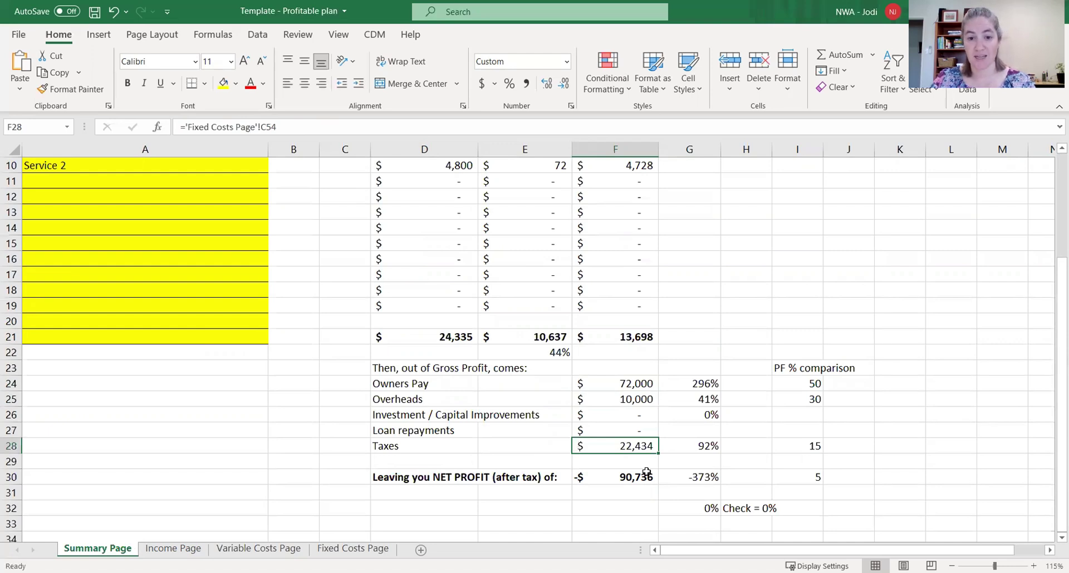
left_click(636, 481)
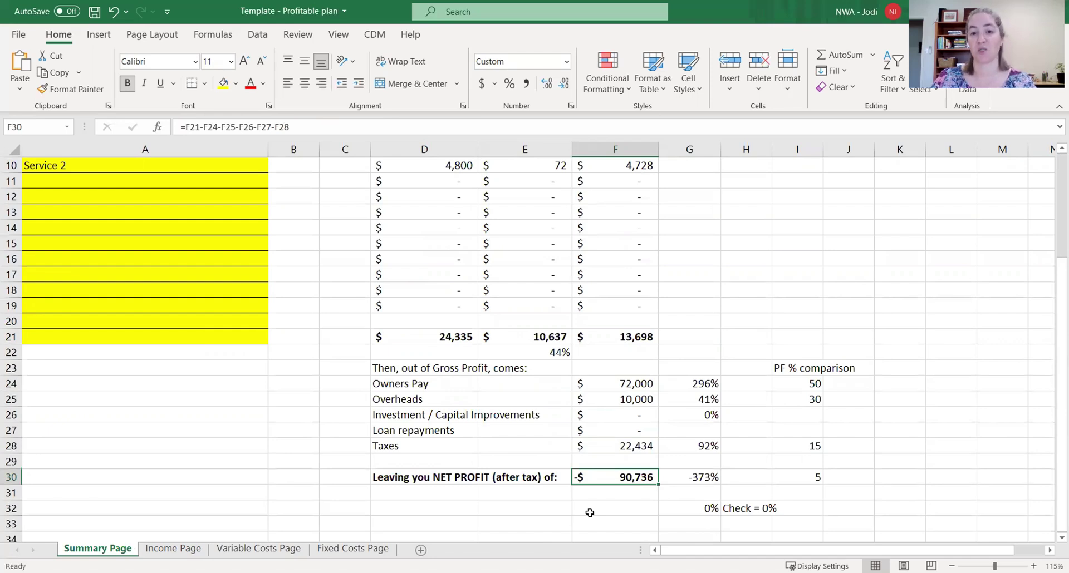
left_click(631, 384)
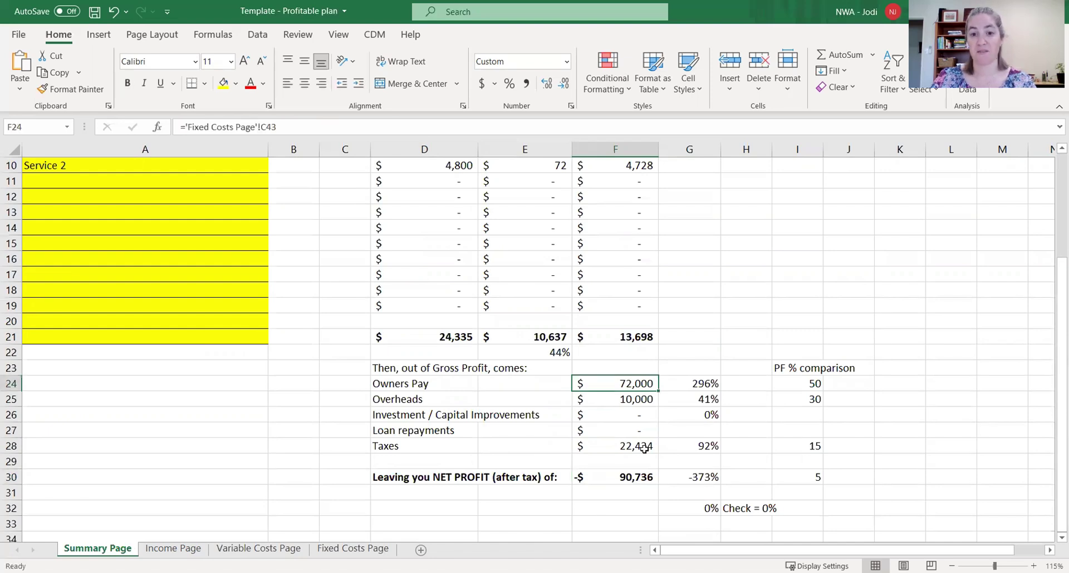
left_click(641, 337)
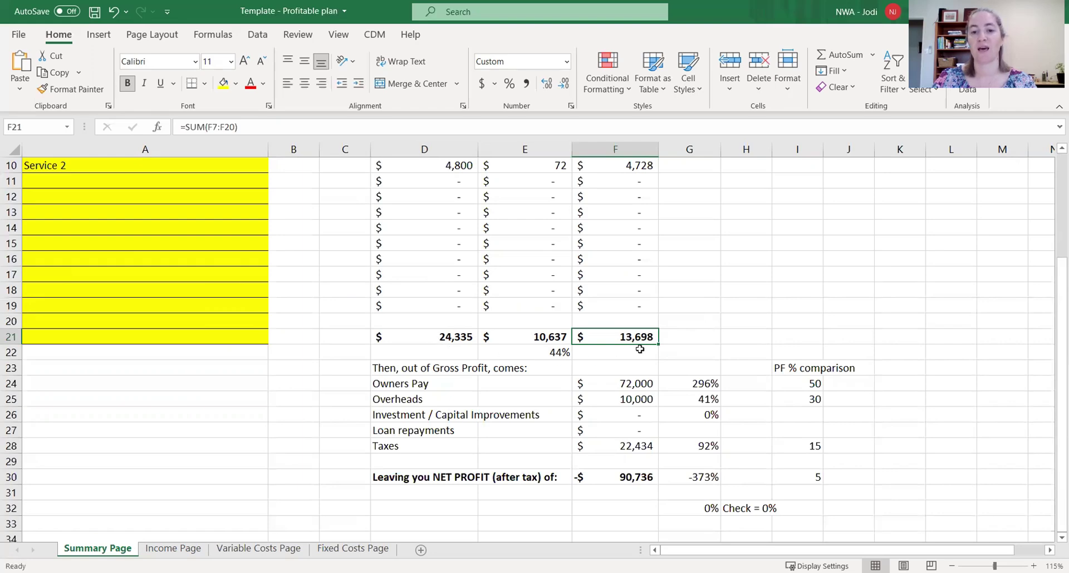
scroll(649, 349, "up", 2)
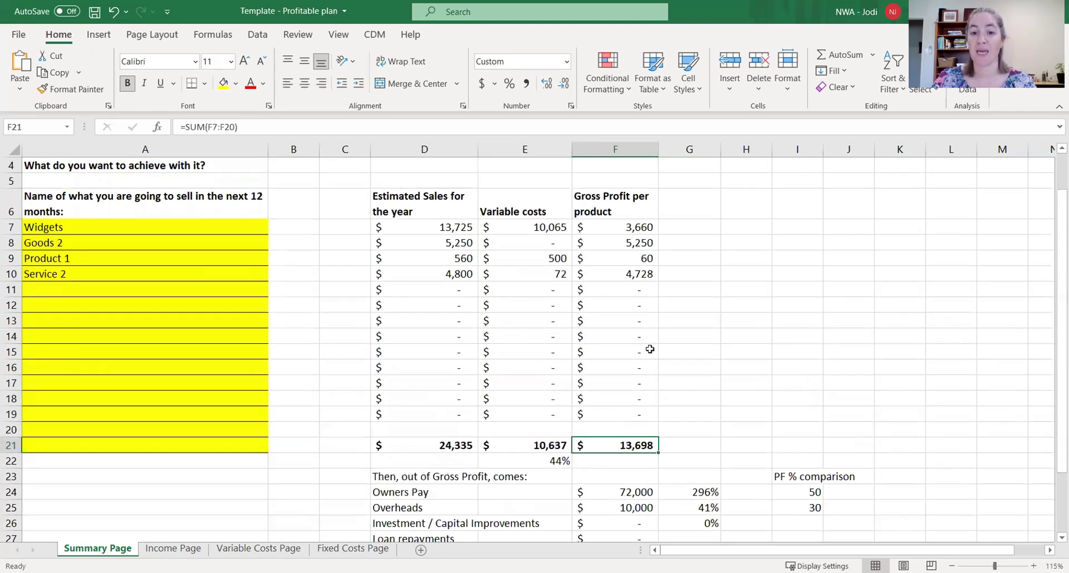
scroll(650, 349, "down", 2)
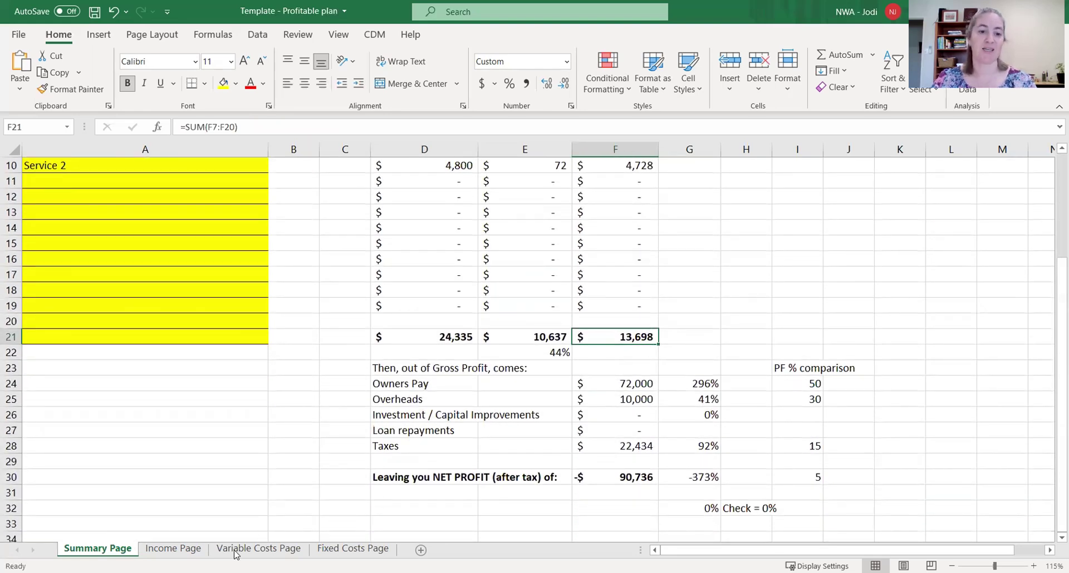
- On the Income Page, set the Widgets average price to $750
left_click(194, 551)
left_click(262, 283)
type("750")
key("Return")
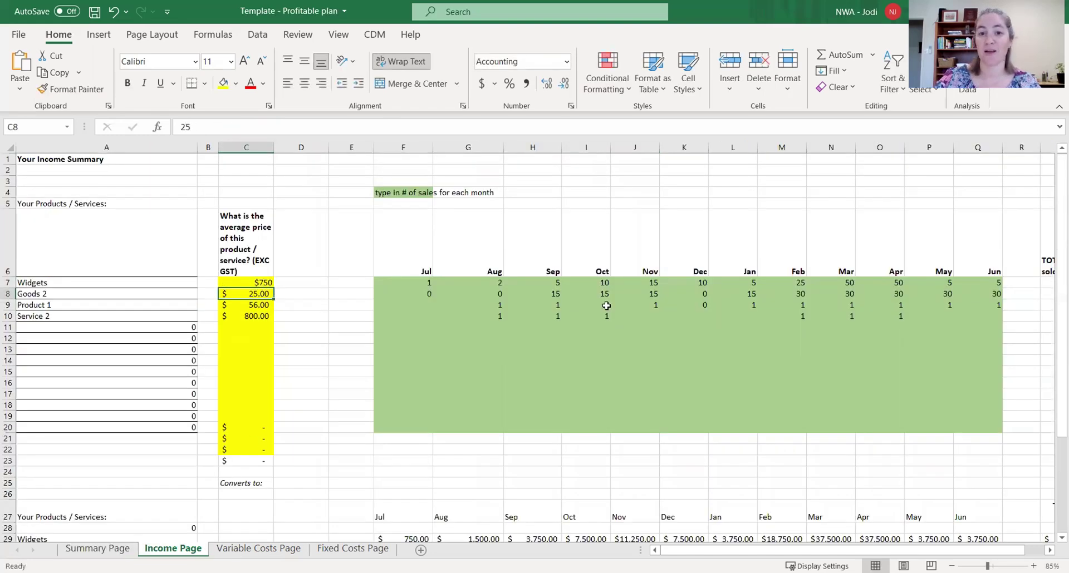
- Raise Widgets sales to Aug 20, Sep 50, Jan 50, May 25 and Jun 50
left_click(499, 283)
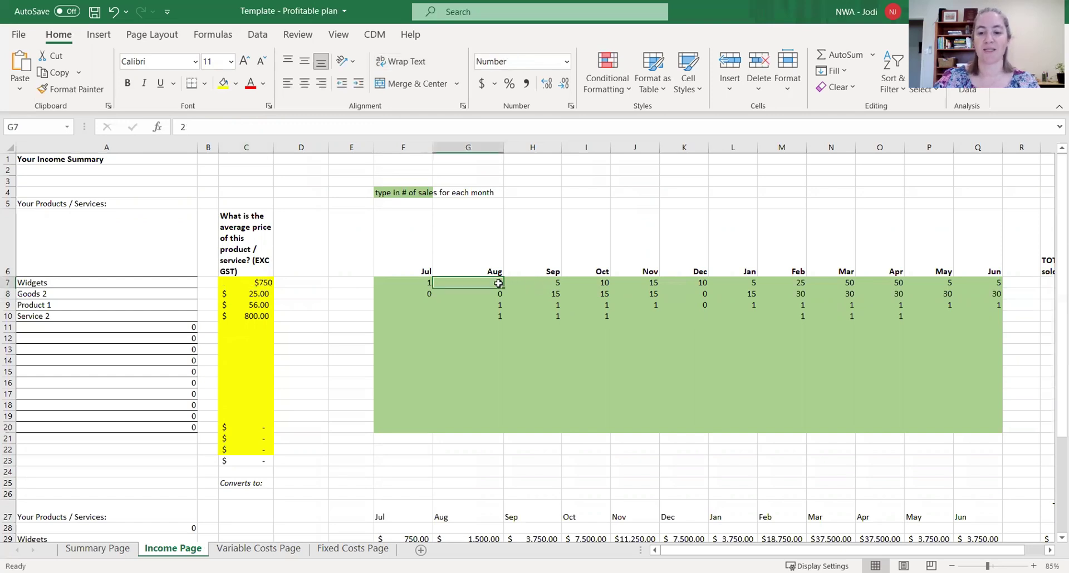
type("20")
key("Tab")
type("50")
key("Tab")
key("Tab")
key("Tab")
key("Tab")
key("Tab")
key("Left")
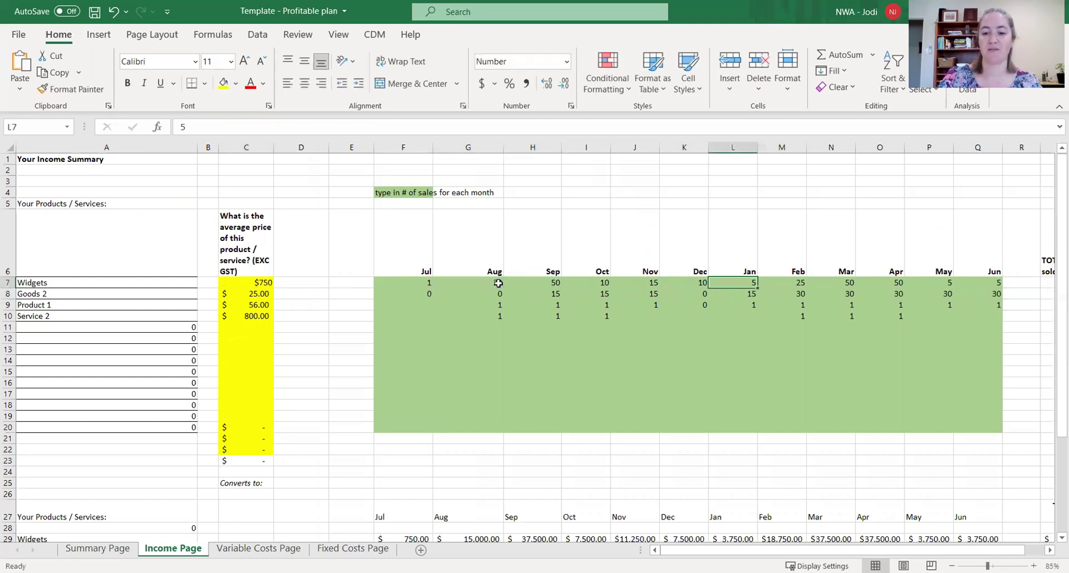
type("50")
key("Return")
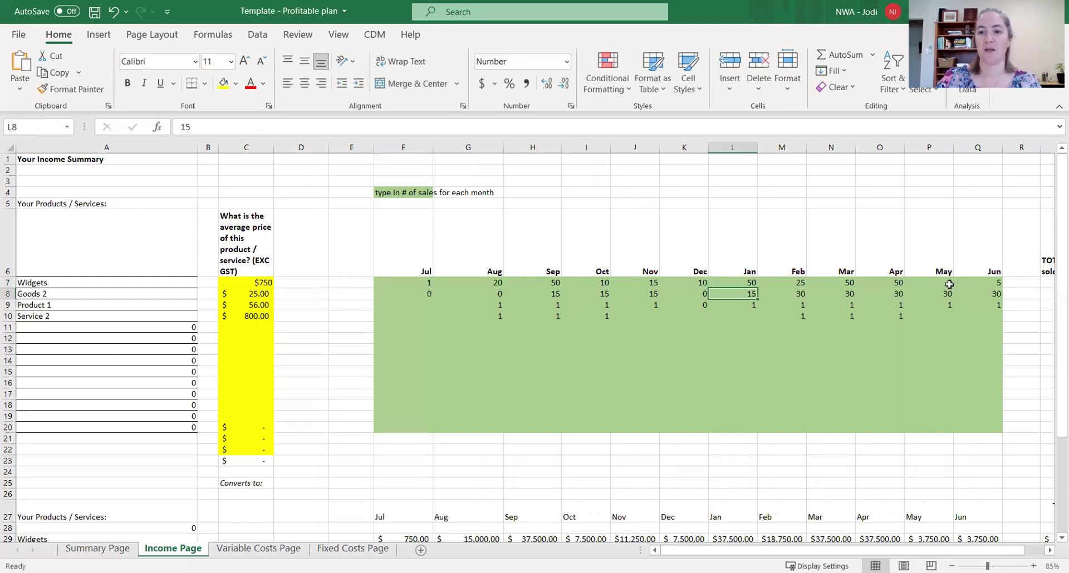
left_click(950, 283)
type("25")
key("Tab")
type("50")
key("Return")
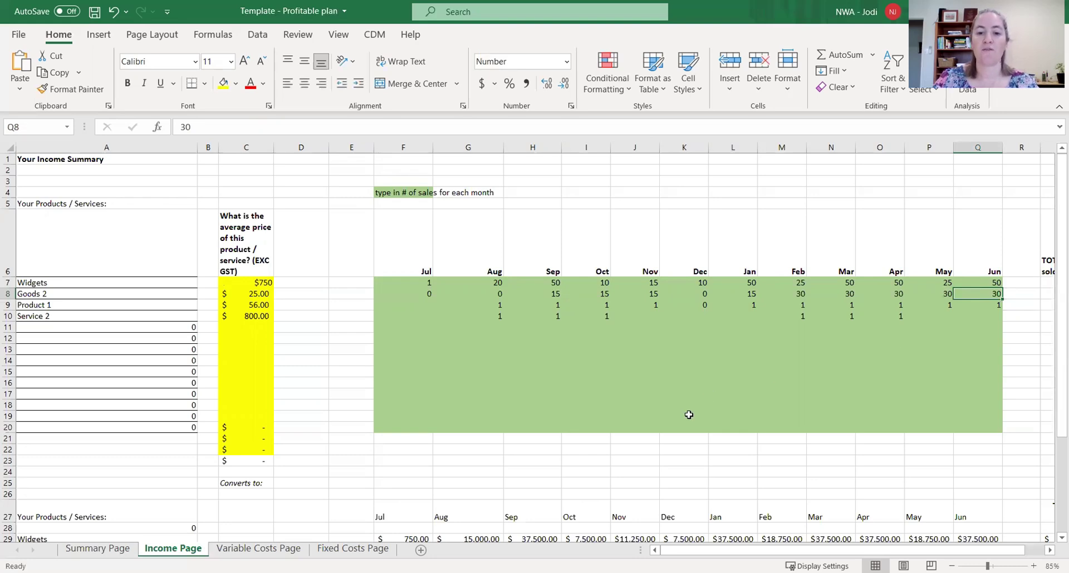
- Bring up the Variable Costs Page, now showing 356 sold costing 19,580
scroll(640, 434, "down", 1)
scroll(581, 485, "down", 3)
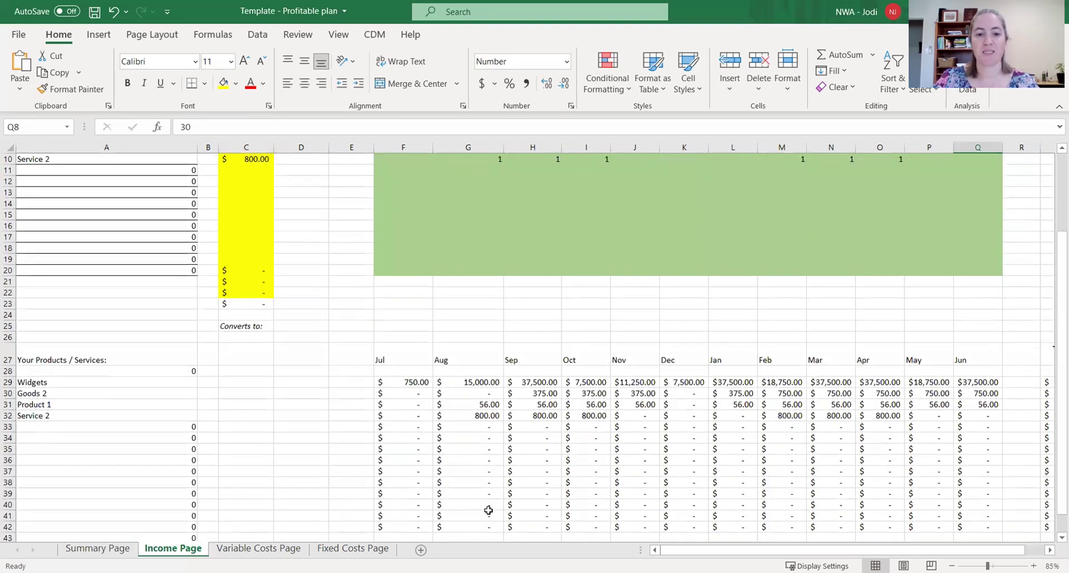
left_click(245, 551)
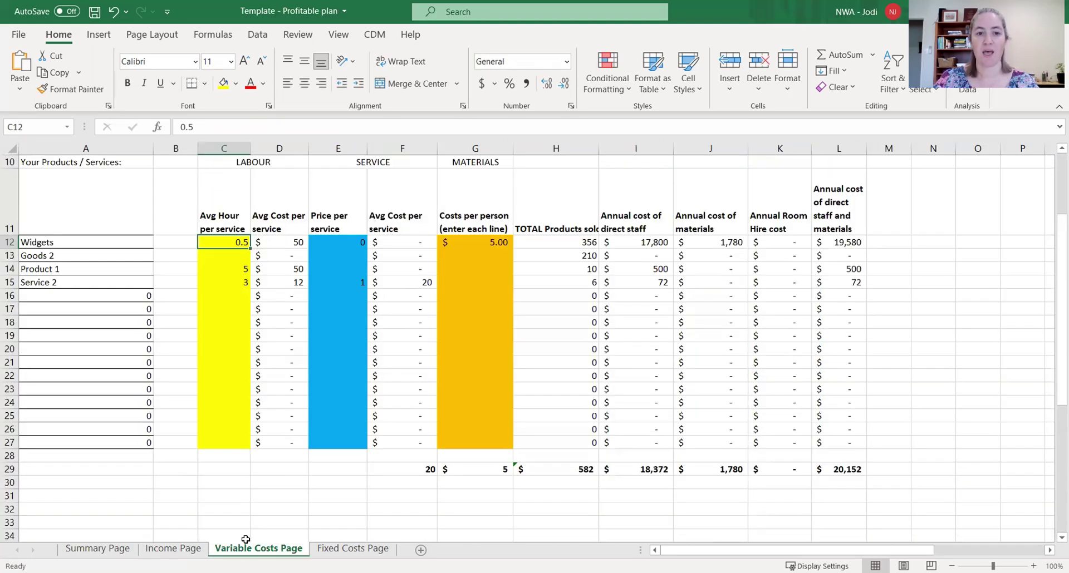
- Check the Fixed Costs Page, then review the Summary Page's 257,458 gross and $127,697 net profit
left_click(326, 550)
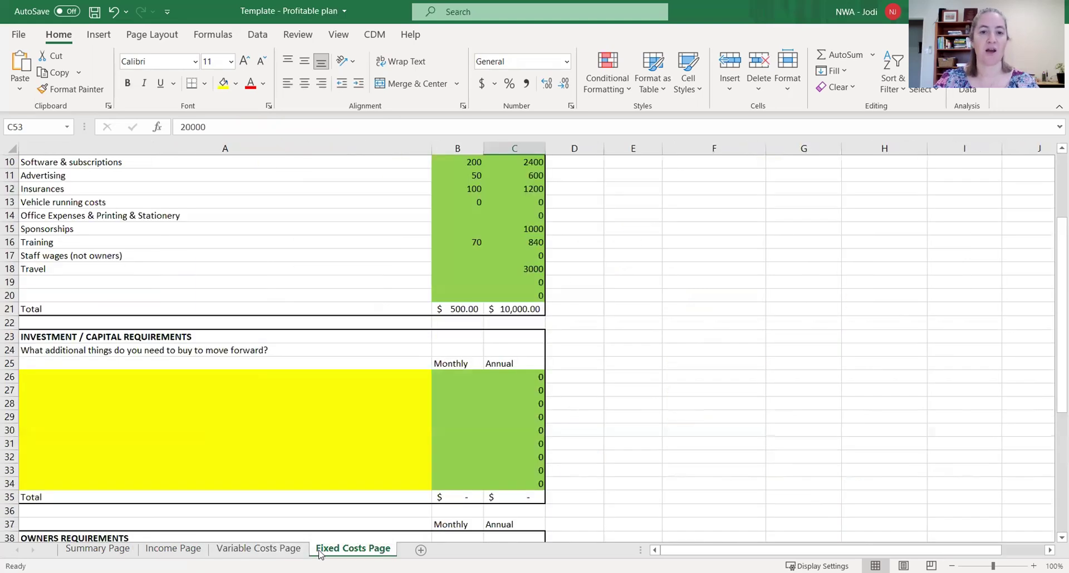
left_click(87, 550)
scroll(184, 437, "up", 3)
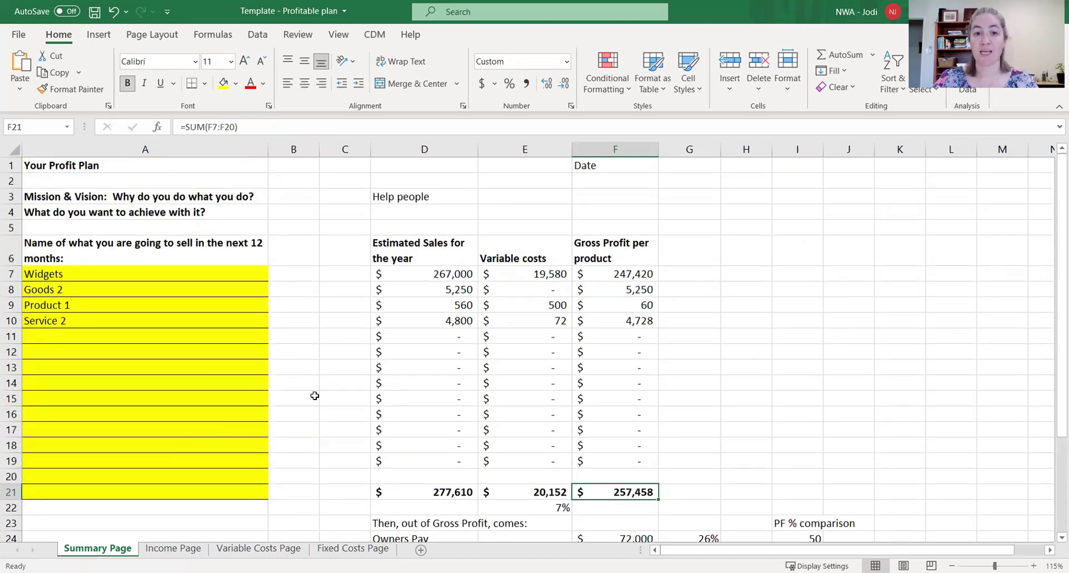
scroll(315, 396, "down", 1)
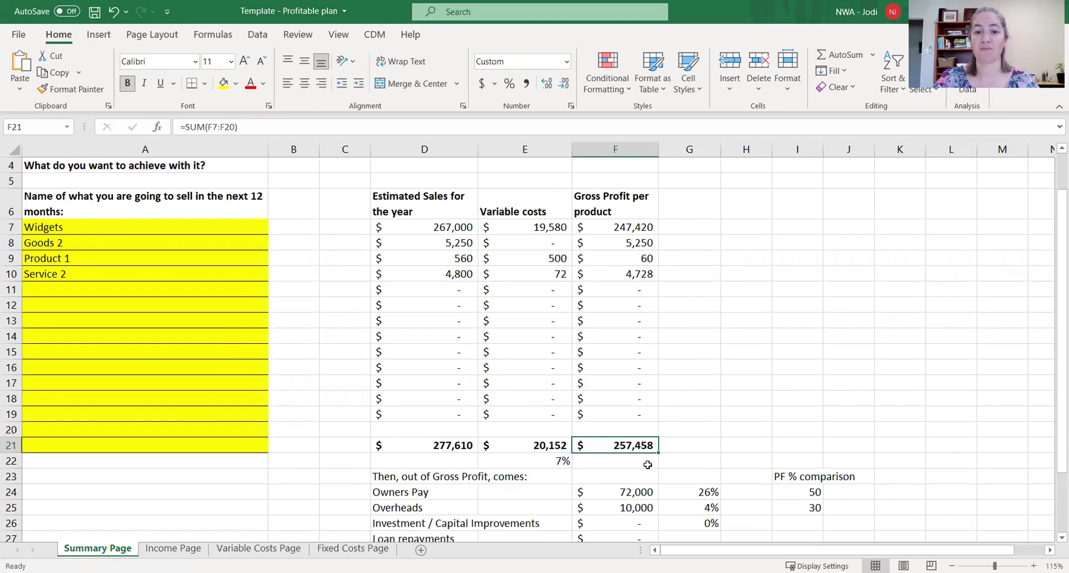
scroll(648, 464, "down", 2)
scroll(542, 450, "up", 2)
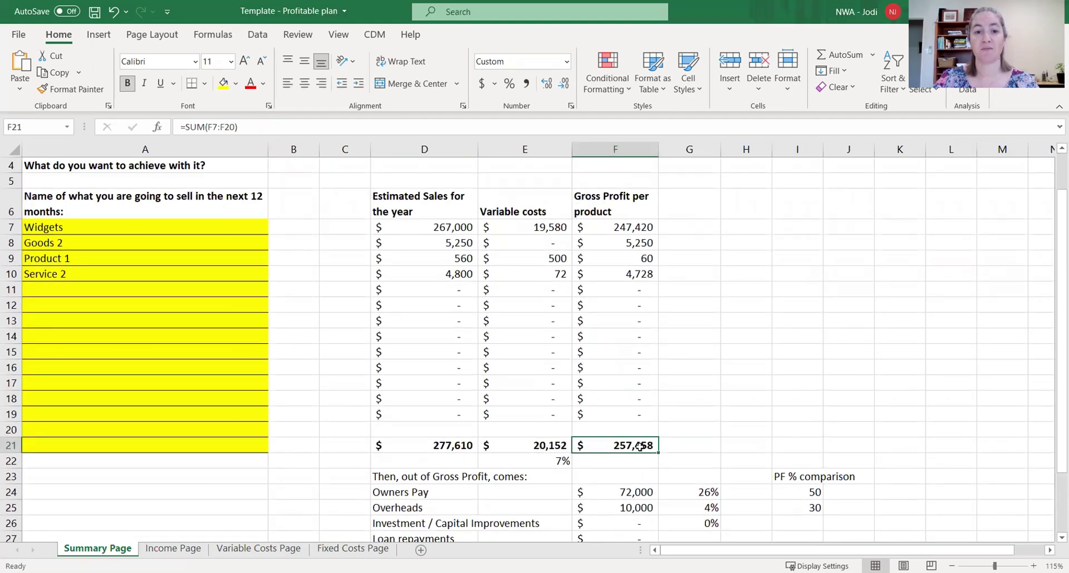
scroll(639, 446, "down", 3)
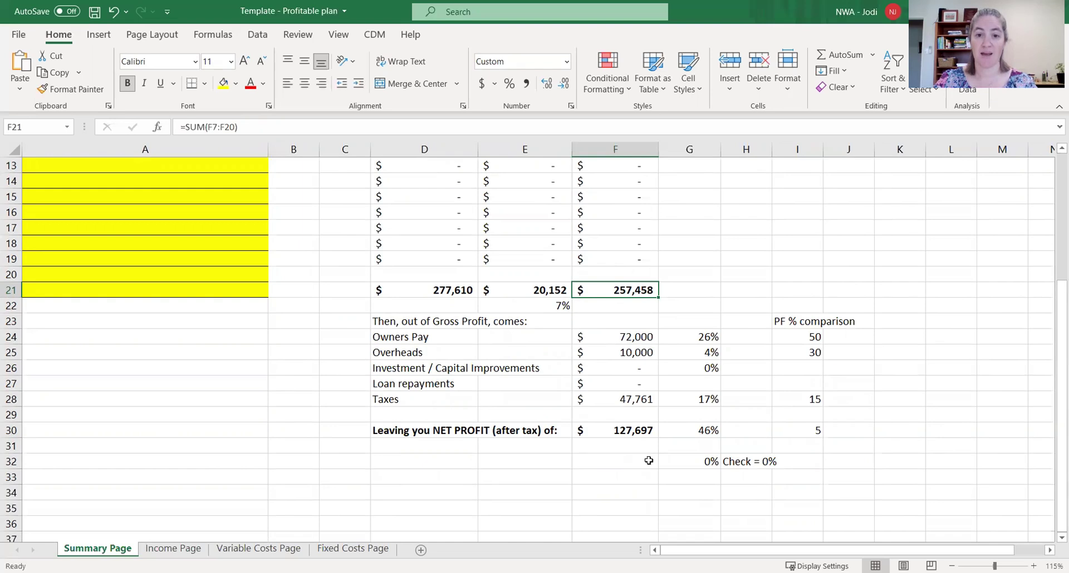
left_click(641, 447)
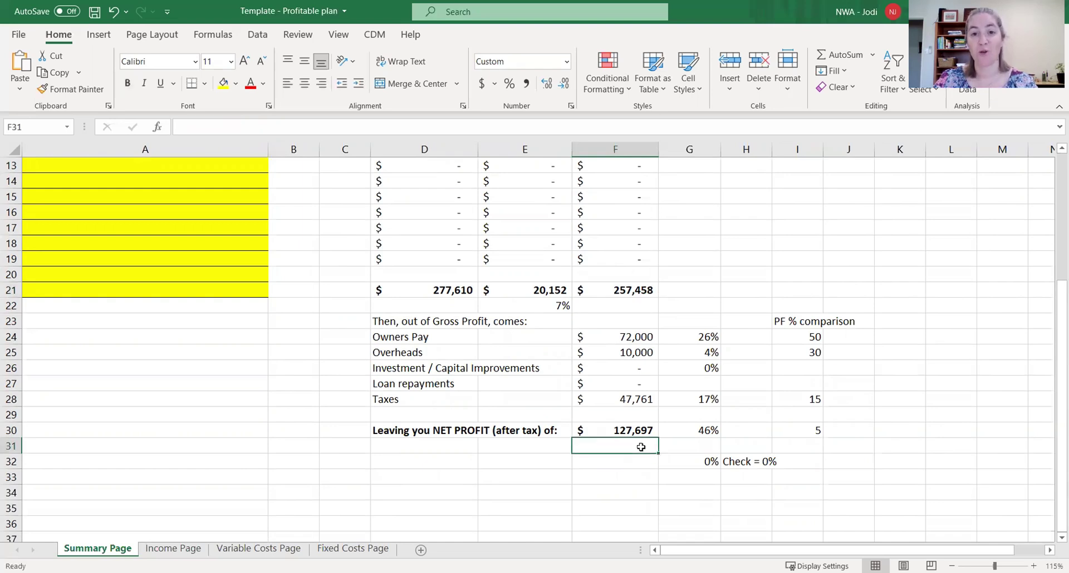
scroll(640, 447, "up", 4)
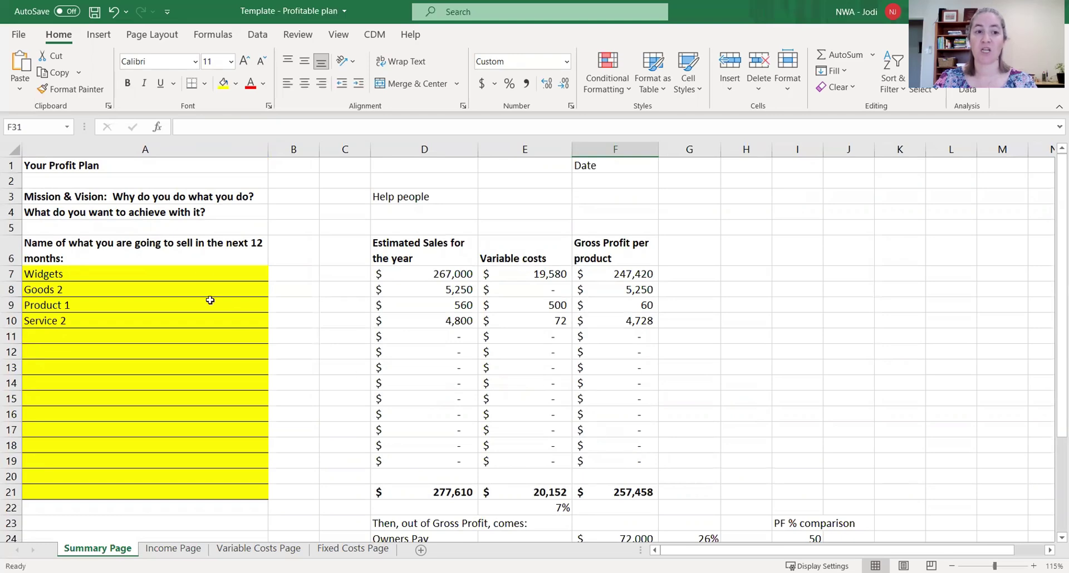
left_click_drag(204, 273, 204, 322)
left_click(203, 323)
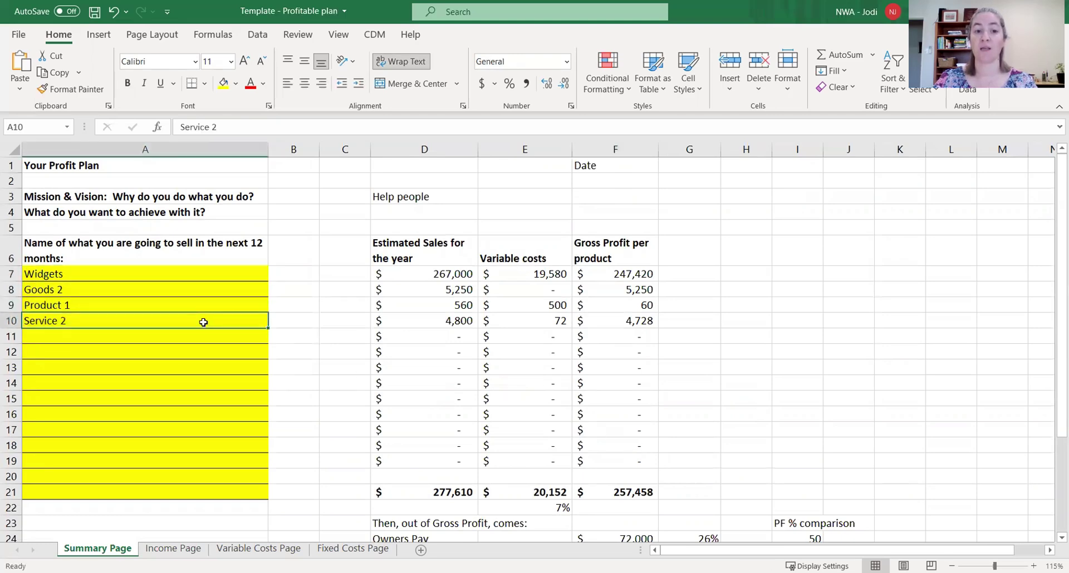
left_click(612, 273)
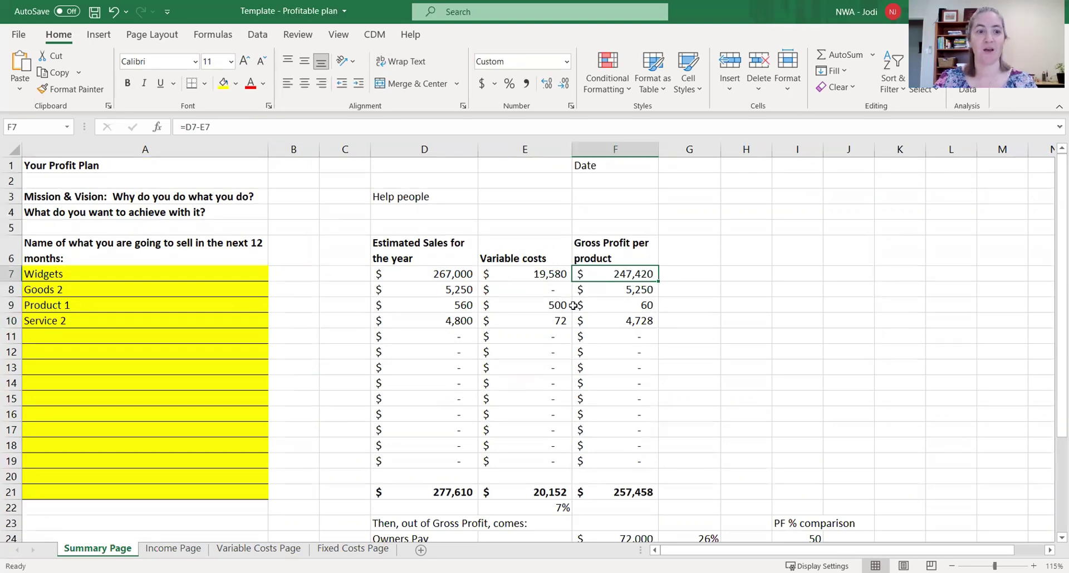
left_click(92, 321)
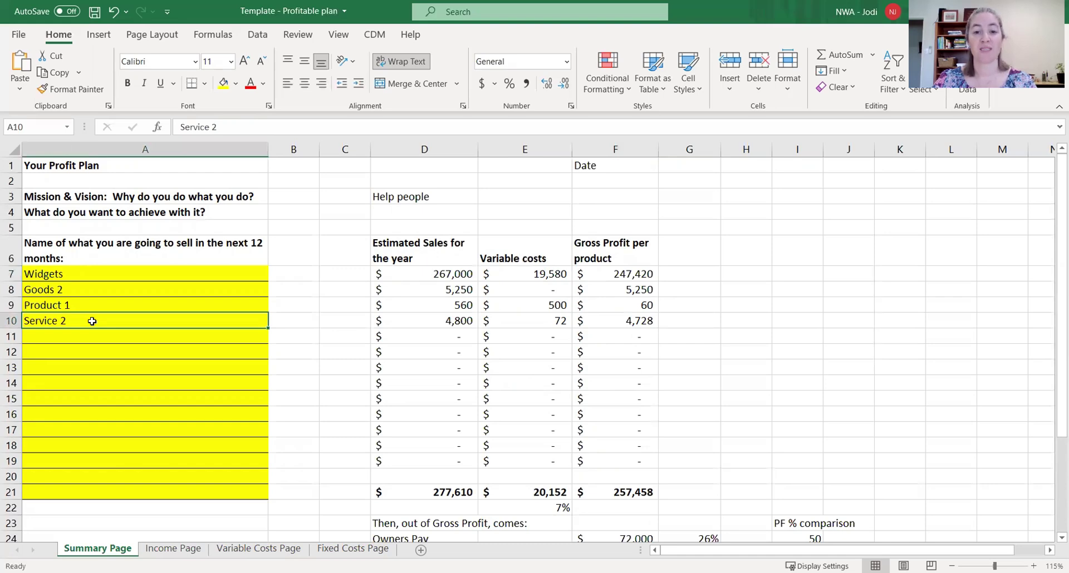
left_click_drag(432, 308, 598, 312)
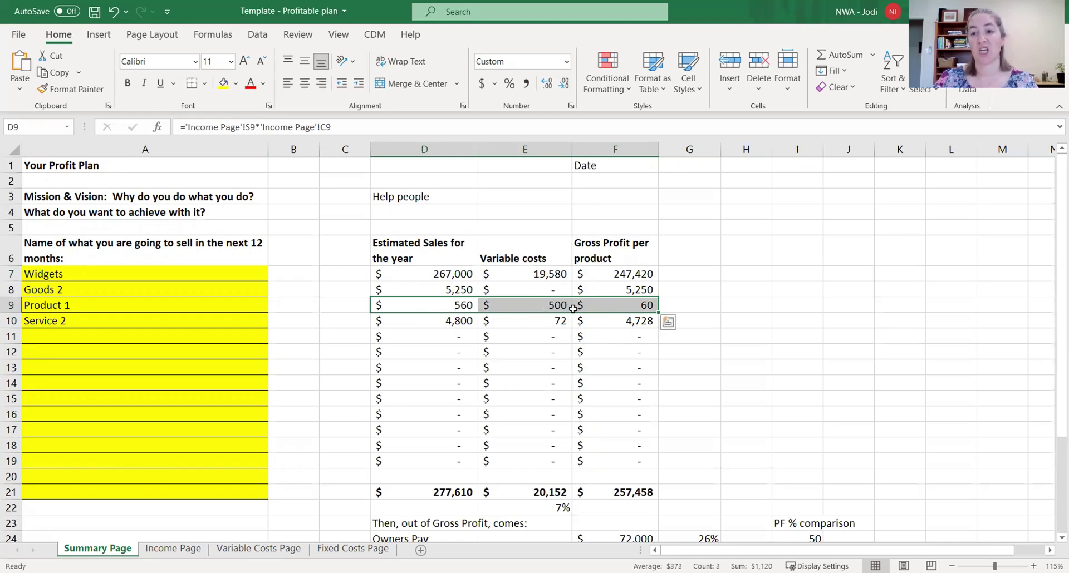
left_click(424, 304)
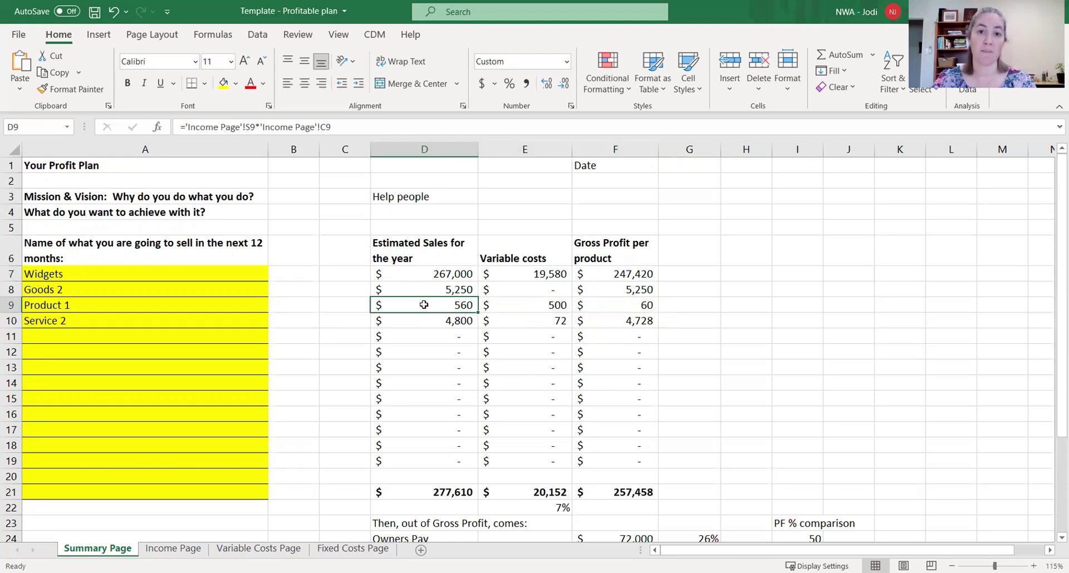